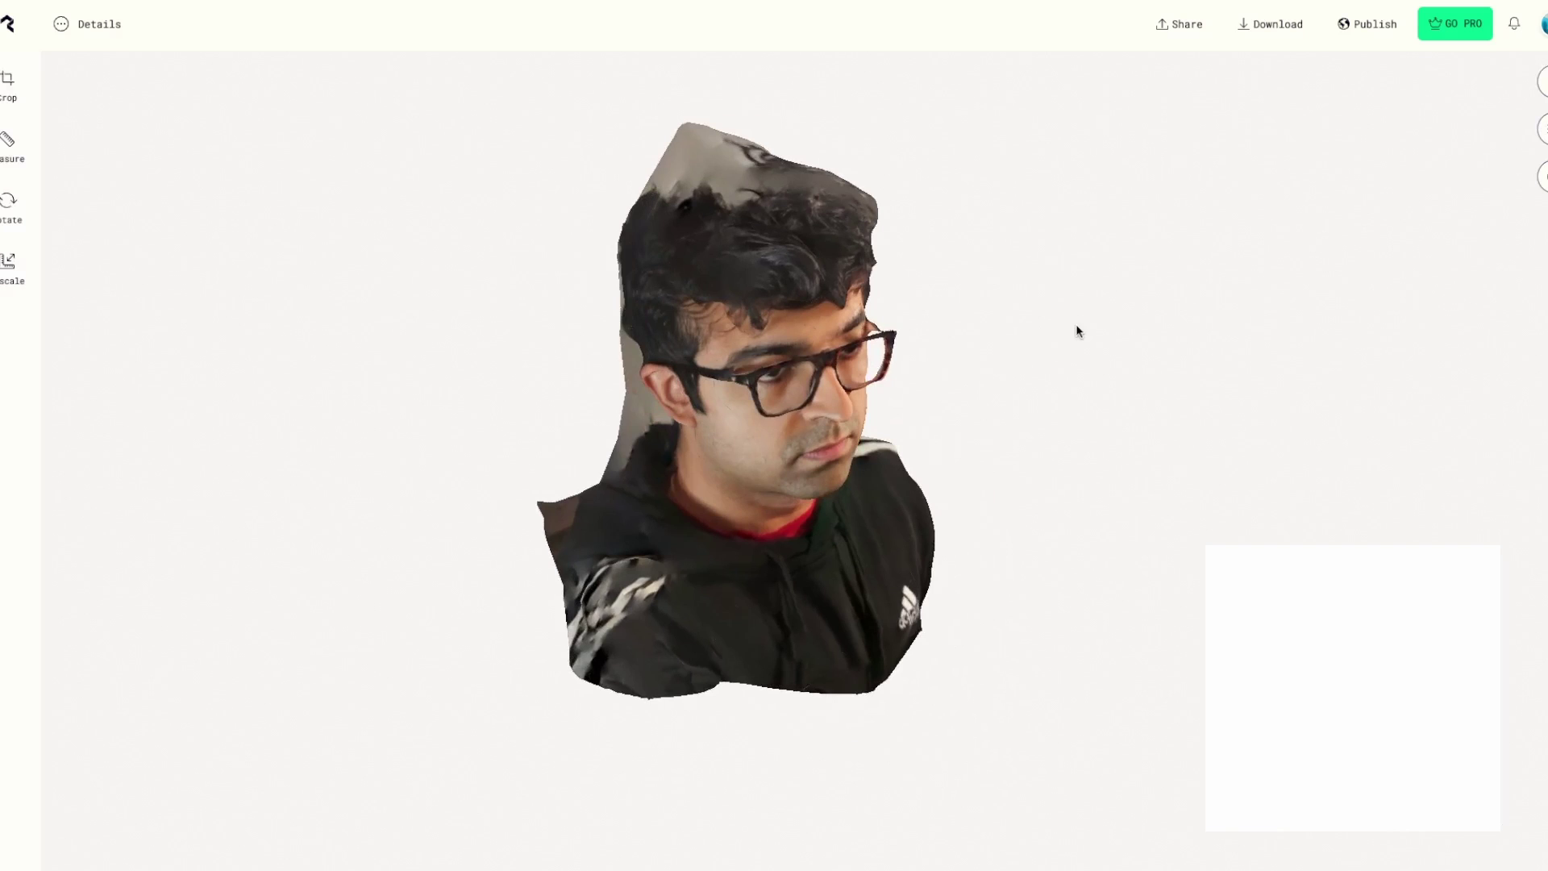
# Step: Orbit the head capture in Polycam's 3D viewer to see its other side
pyautogui.moveTo(1076, 332); pyautogui.dragTo(529, 532)
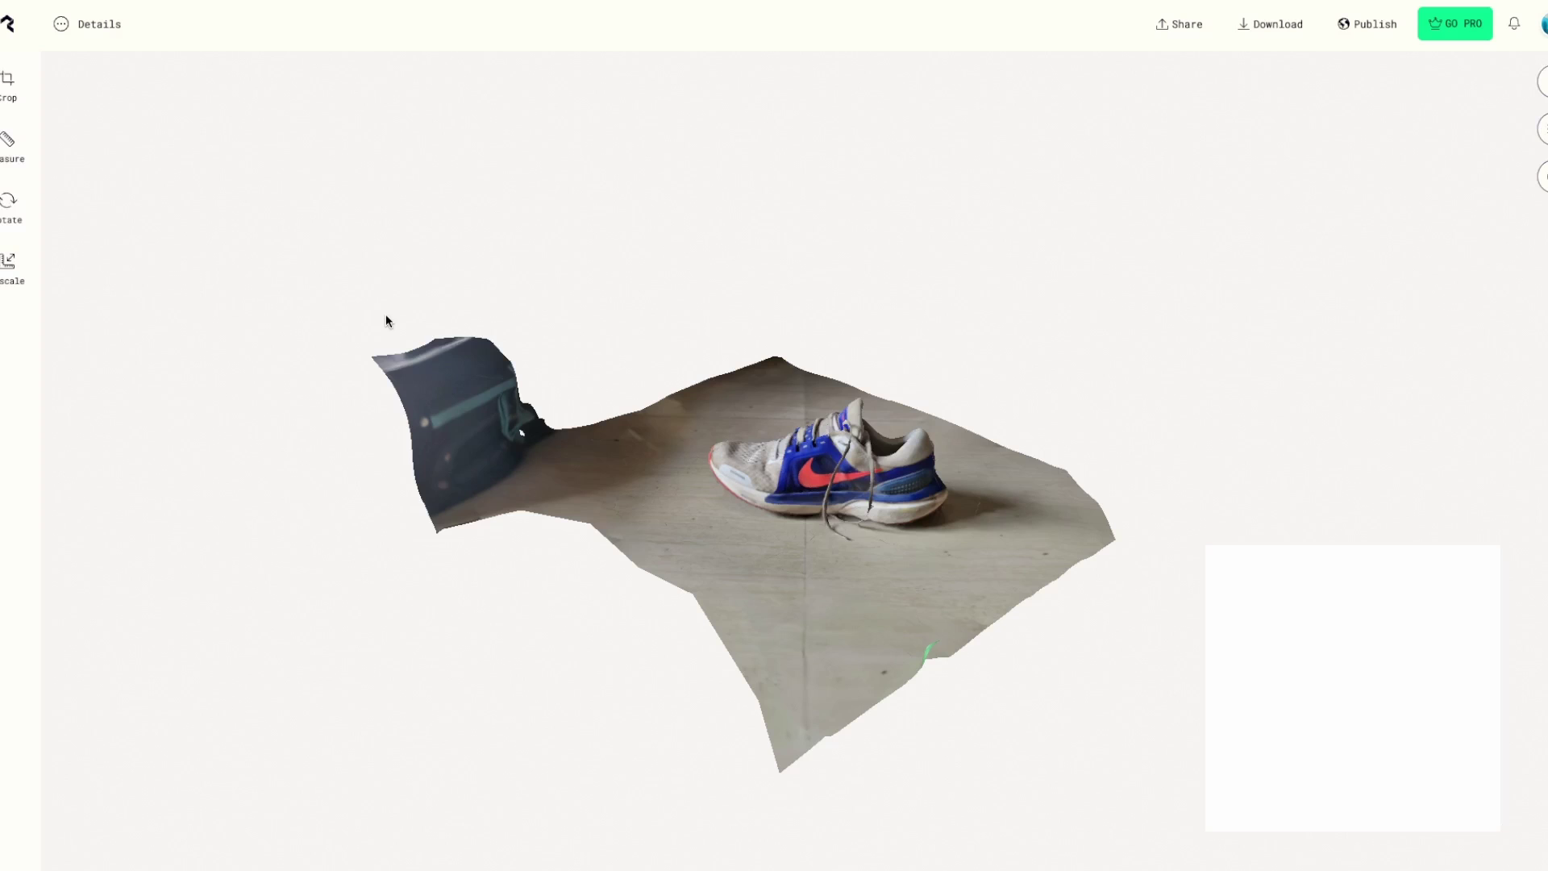
# Step: Crop the sneaker scan to a tight box around the shoe, then open export options
pyautogui.click(17, 78)
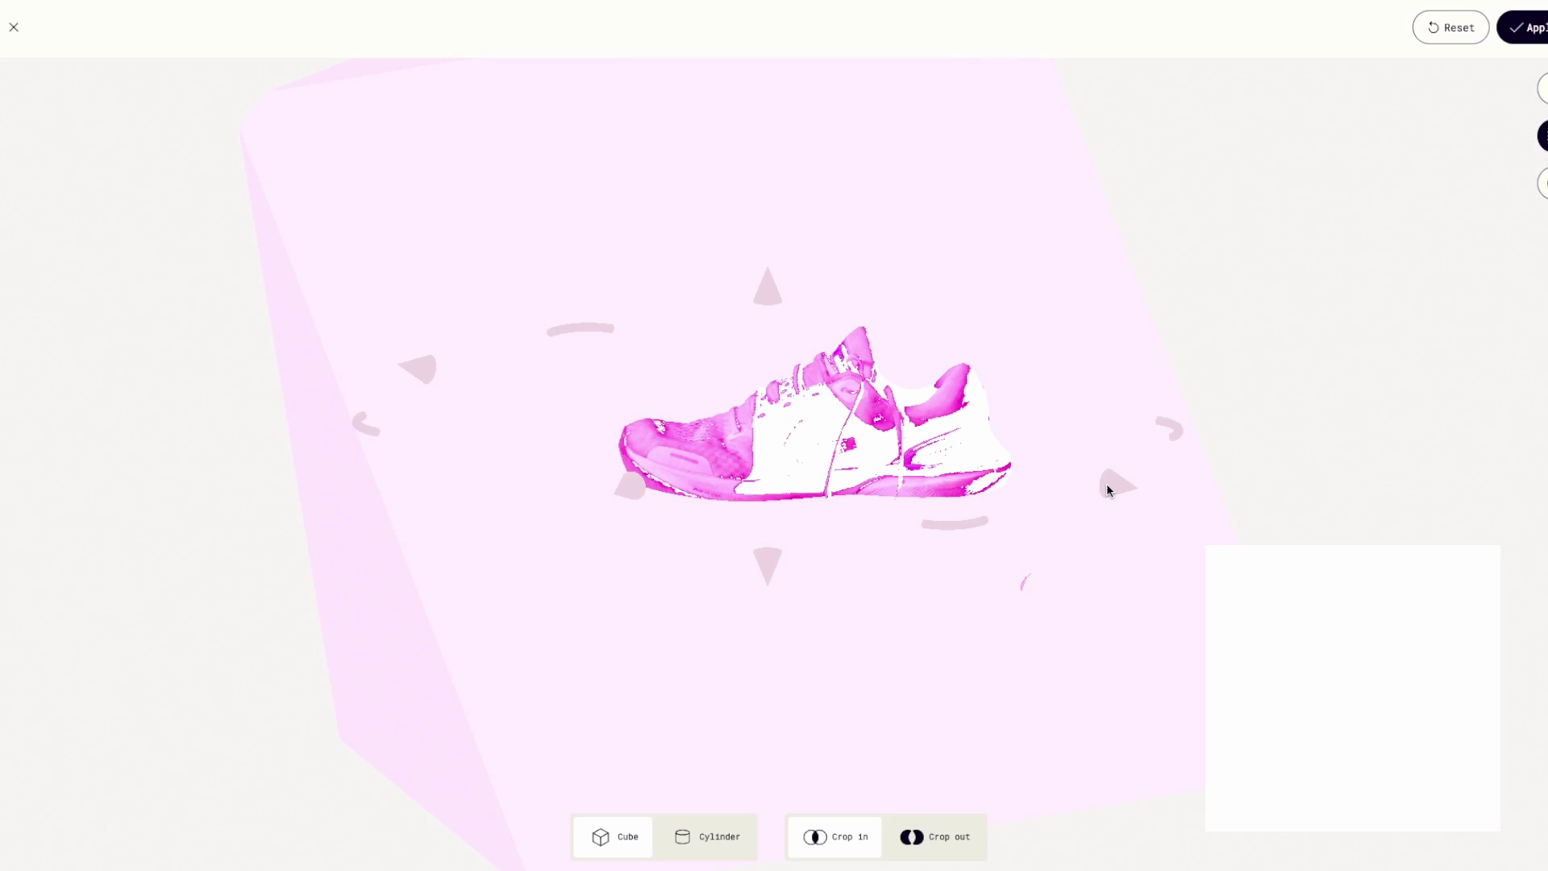
pyautogui.moveTo(1113, 487)
pyautogui.mouseDown()
pyautogui.moveTo(1246, 506)
pyautogui.moveTo(1103, 498)
pyautogui.mouseUp()
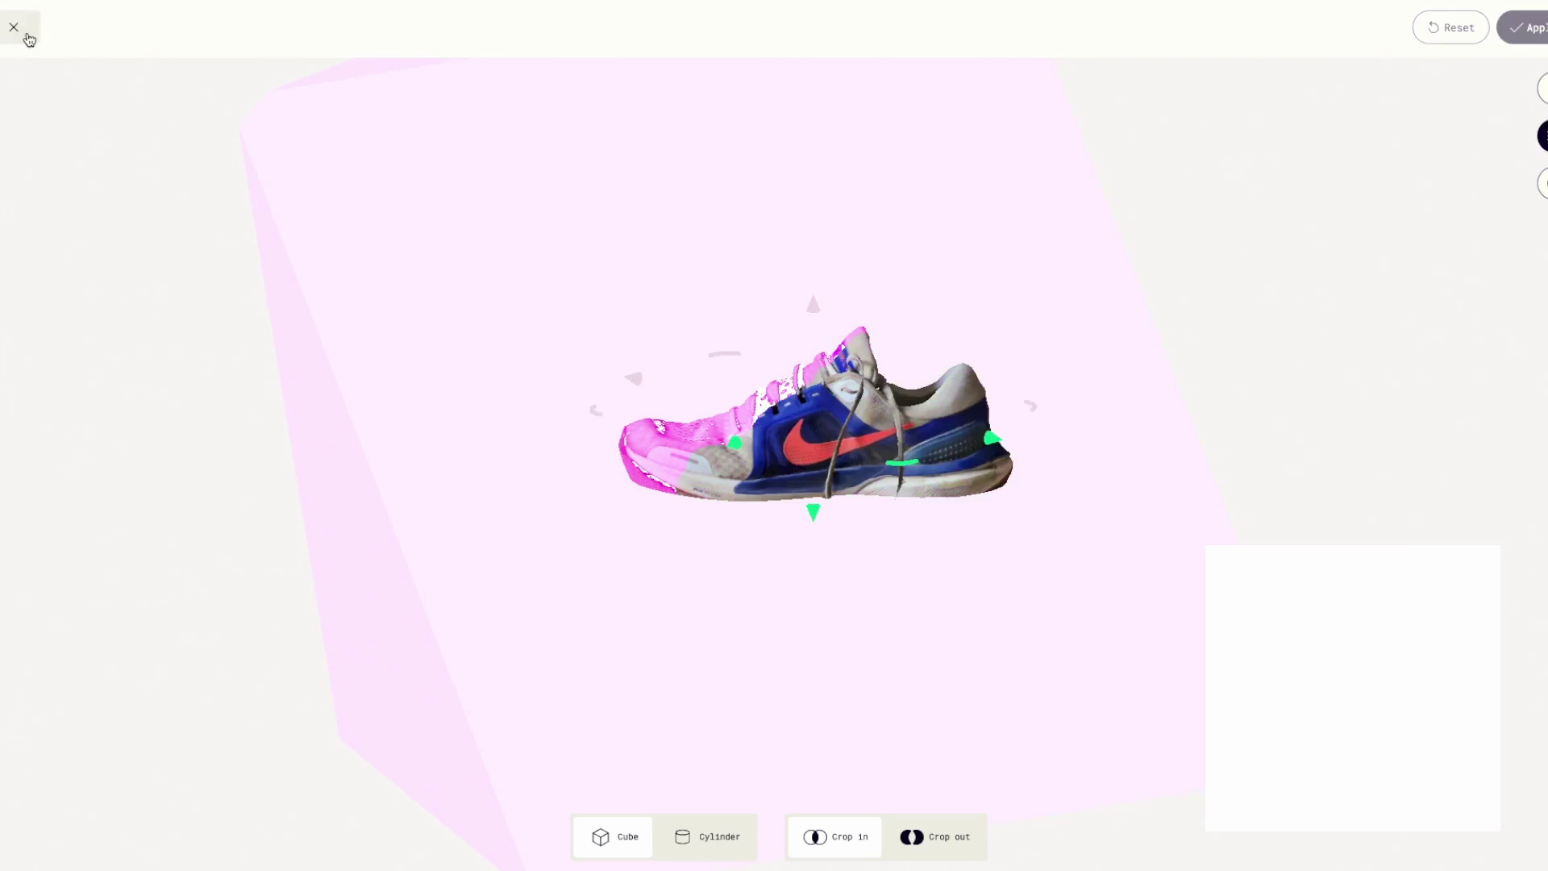
pyautogui.click(30, 39)
pyautogui.moveTo(532, 603)
pyautogui.mouseDown()
pyautogui.moveTo(646, 549)
pyautogui.moveTo(839, 501)
pyautogui.moveTo(1064, 498)
pyautogui.moveTo(1099, 592)
pyautogui.moveTo(878, 688)
pyautogui.moveTo(539, 581)
pyautogui.mouseUp()
pyautogui.click(1267, 27)
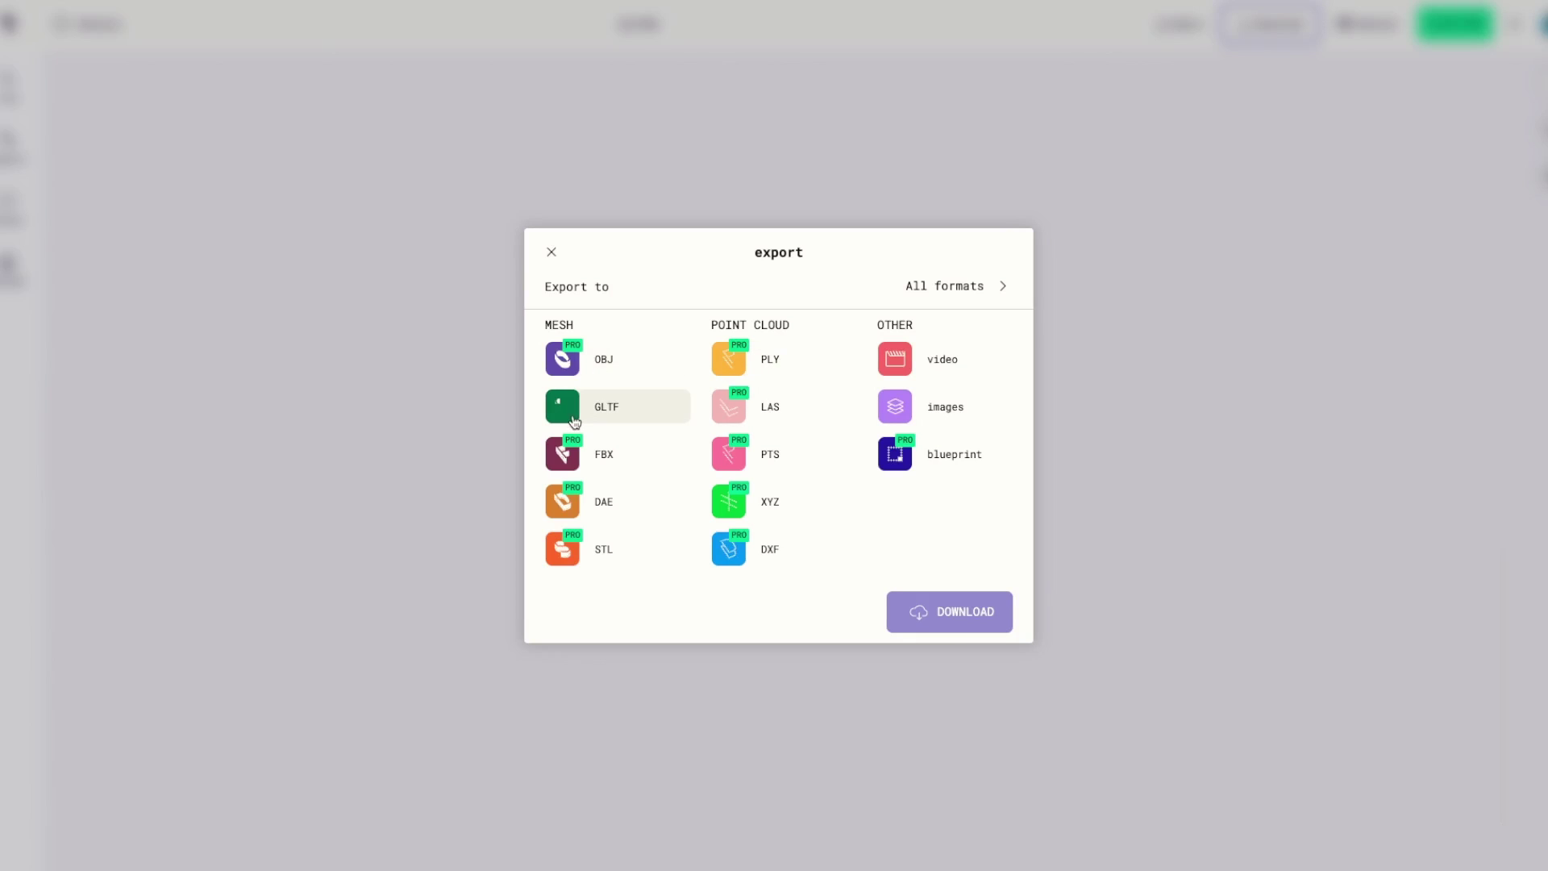
# Step: Choose GLTF under Mesh and download the cropped sneaker scan
pyautogui.click(602, 407)
pyautogui.click(957, 617)
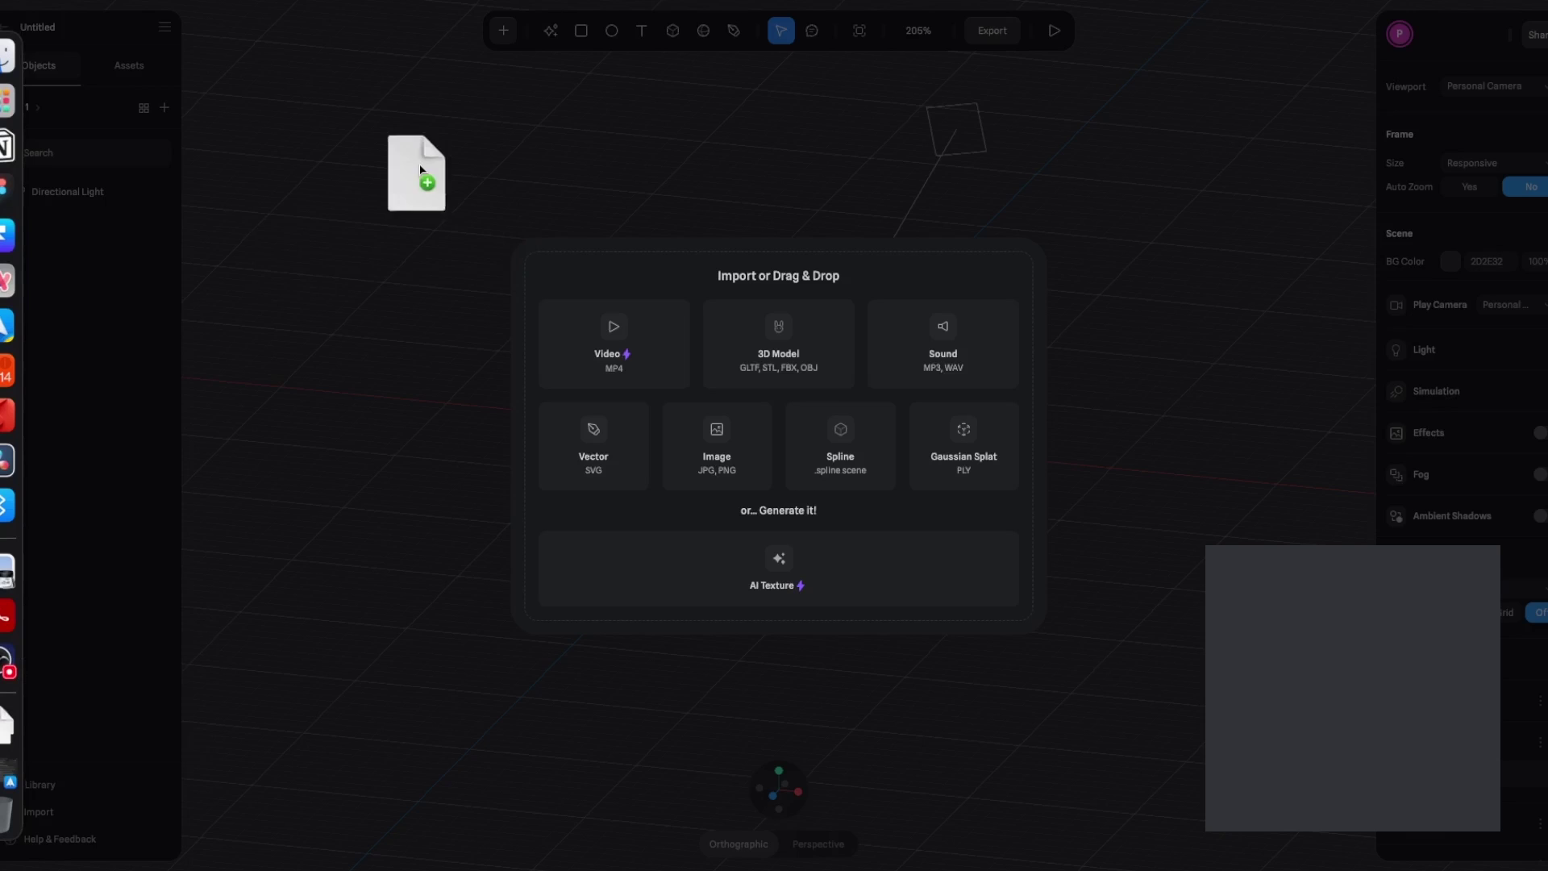
# Step: Import the downloaded sneaker GLTF into the Spline scene and orbit around the shoe
pyautogui.moveTo(421, 168); pyautogui.dragTo(481, 347)
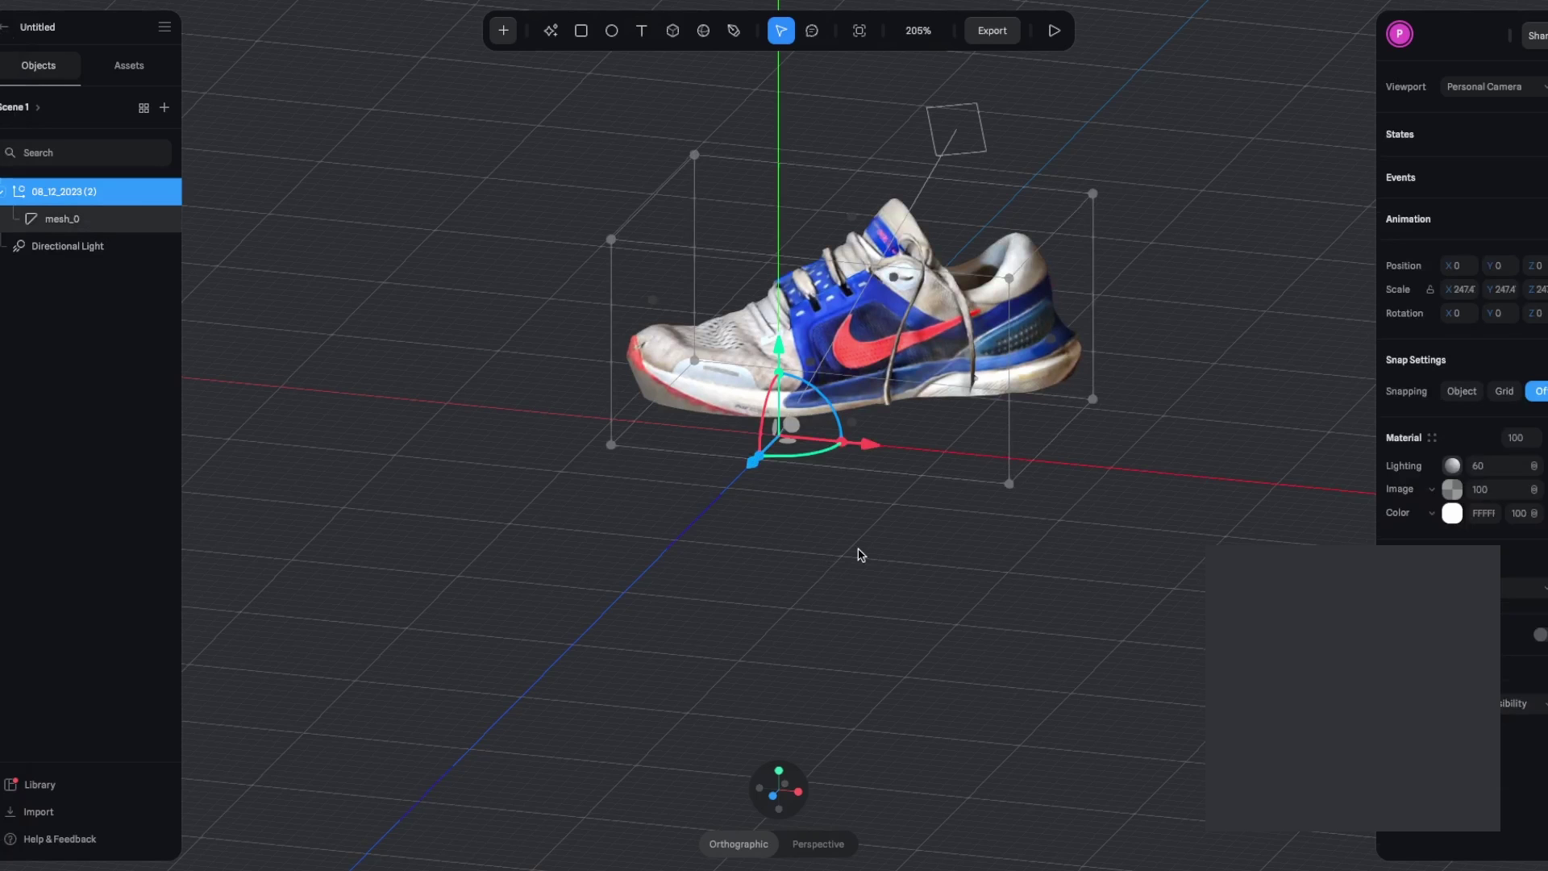
pyautogui.keyDown('alt'); pyautogui.moveTo(879, 530); pyautogui.dragTo(487, 546); pyautogui.keyUp('alt')
pyautogui.moveTo(489, 551); pyautogui.dragTo(853, 484, button='right')
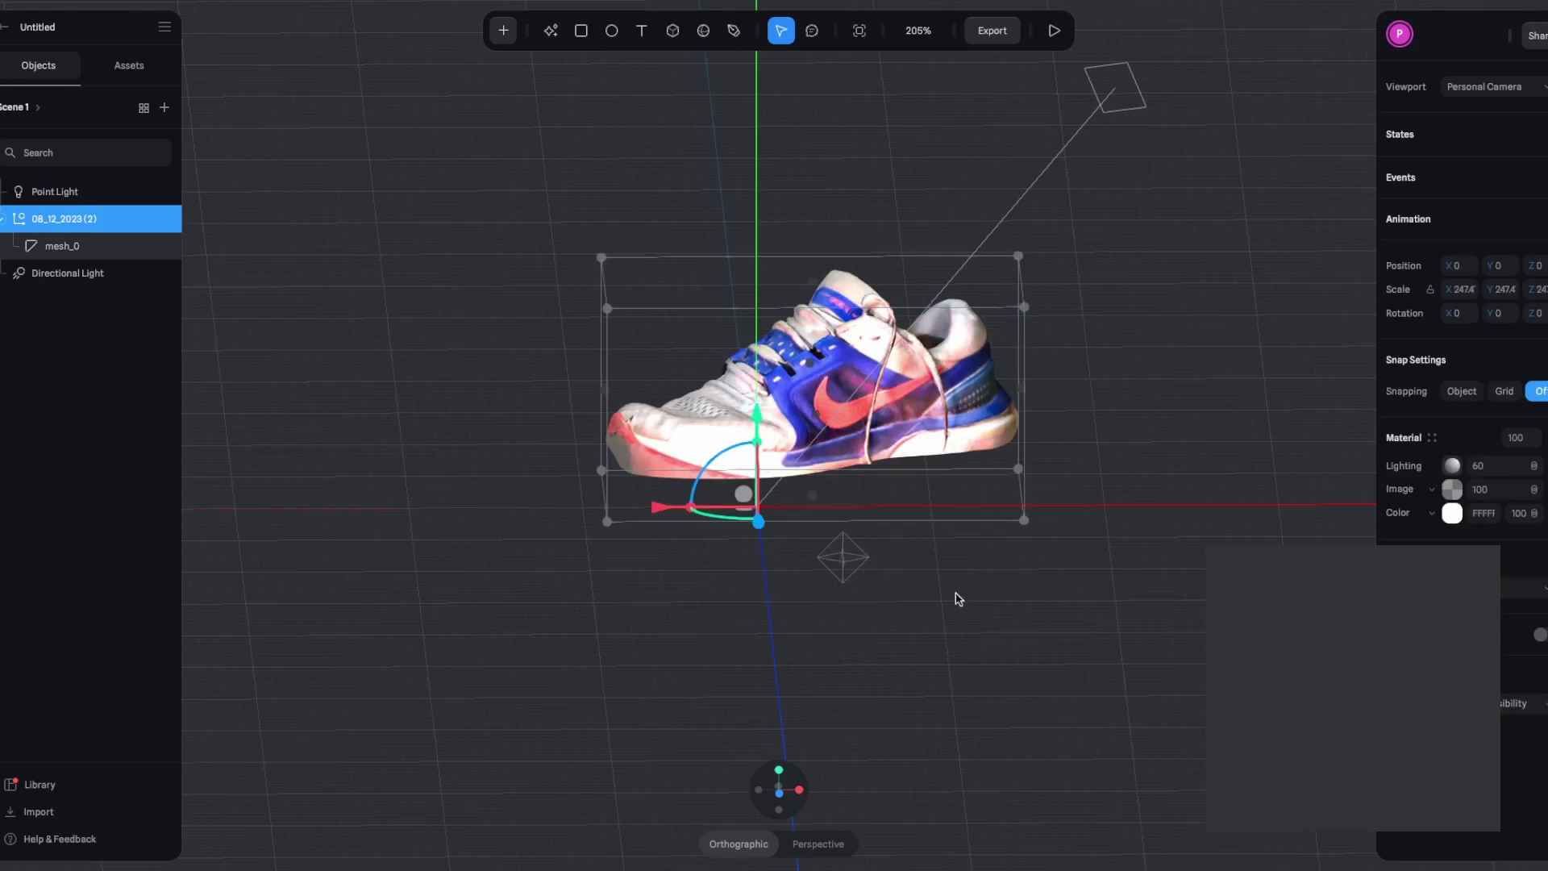
pyautogui.moveTo(957, 598); pyautogui.dragTo(923, 643, button='right')
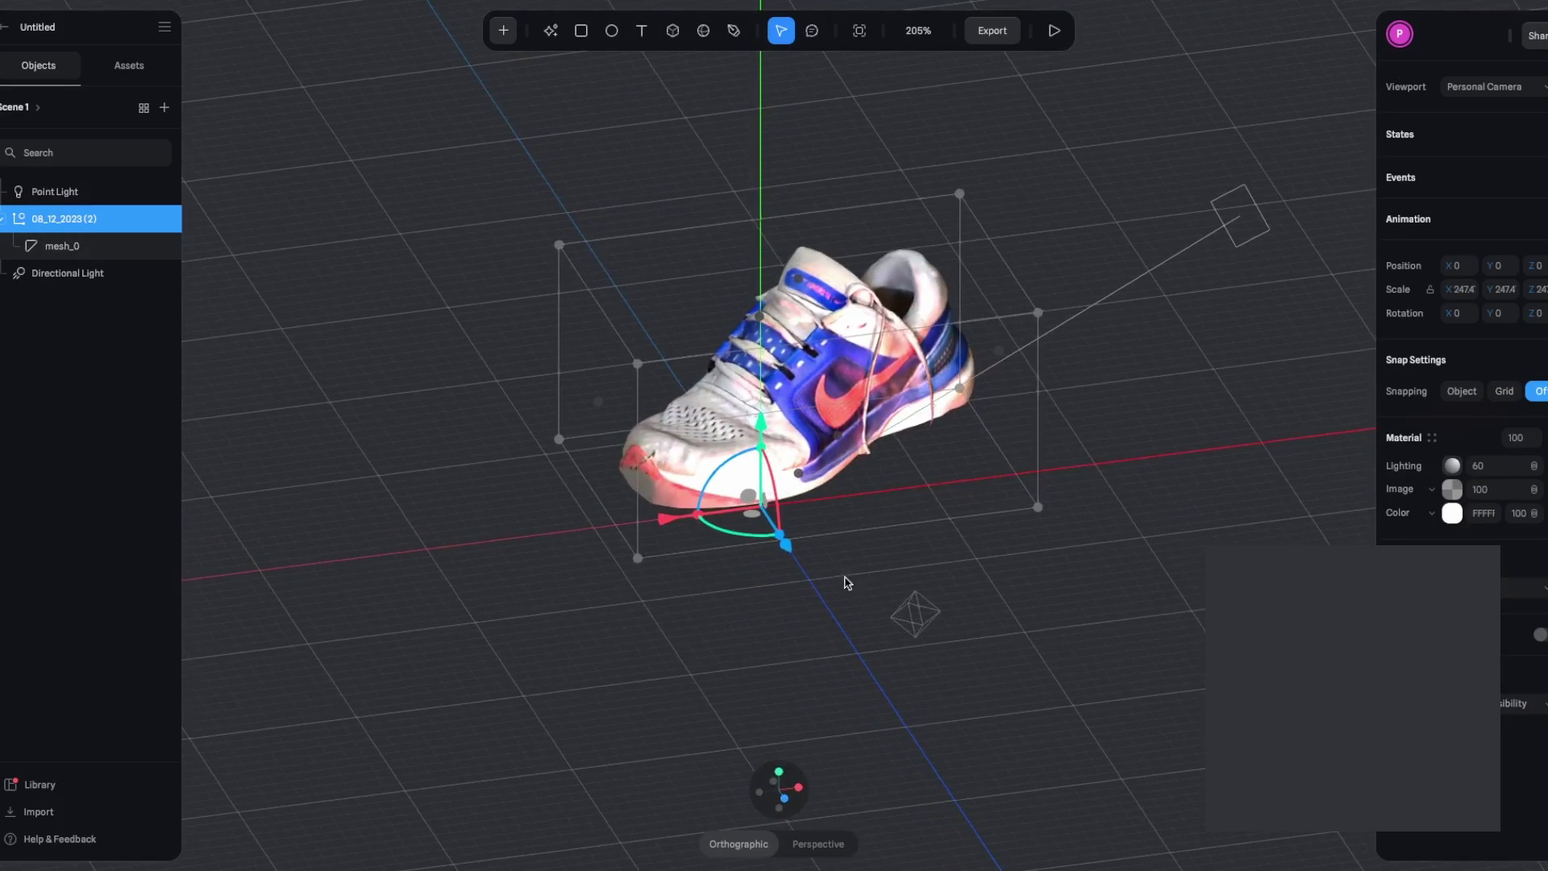
pyautogui.moveTo(845, 577); pyautogui.dragTo(987, 673, button='middle')
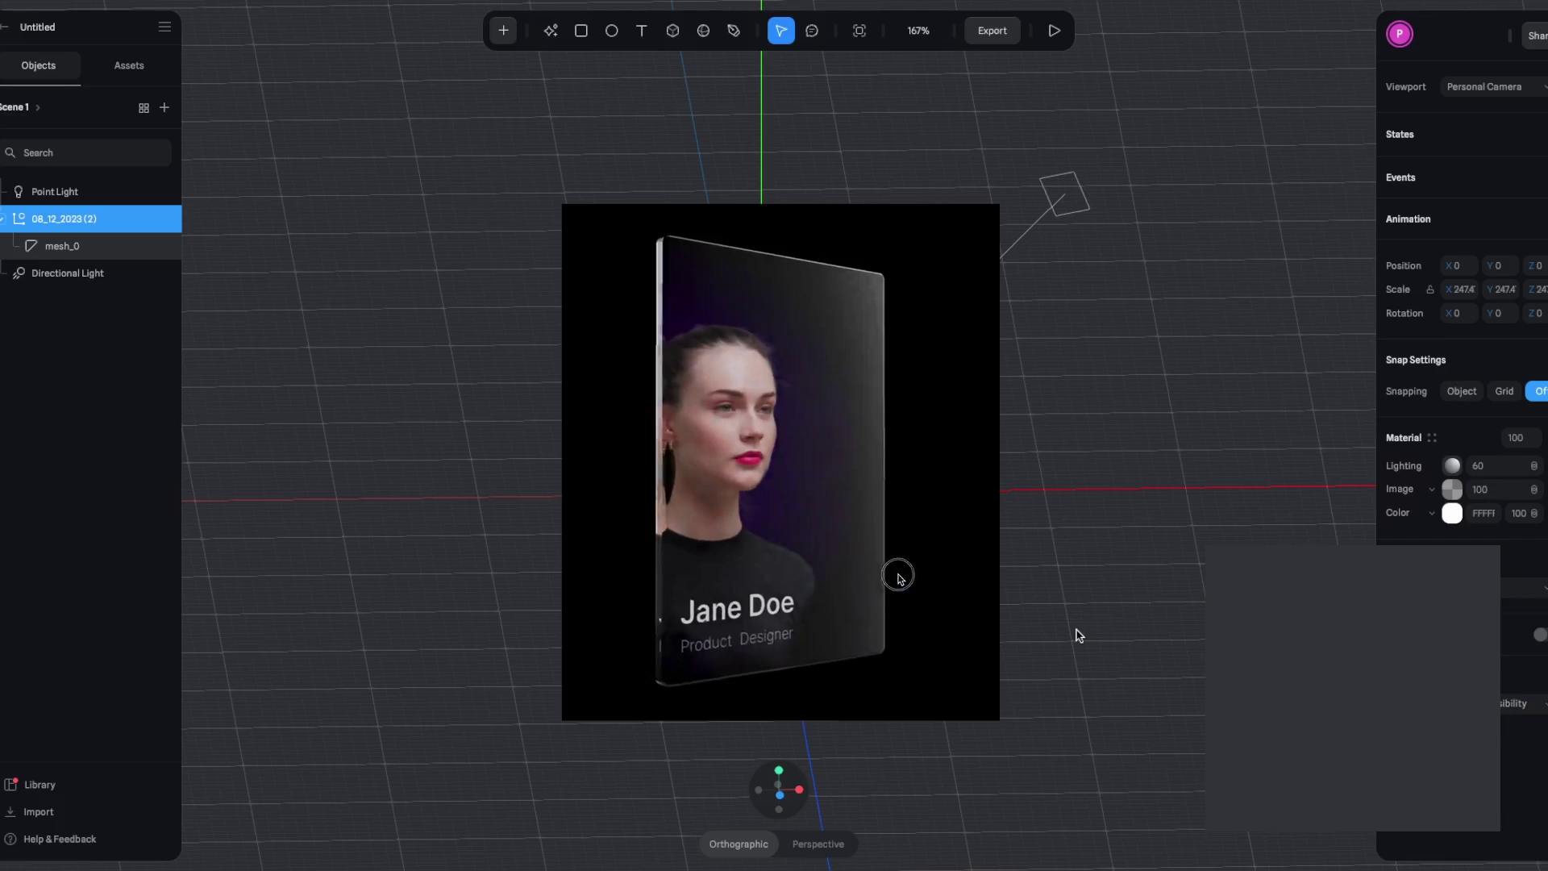
# Step: Set the scene background colour to black (000000)
pyautogui.click(952, 682)
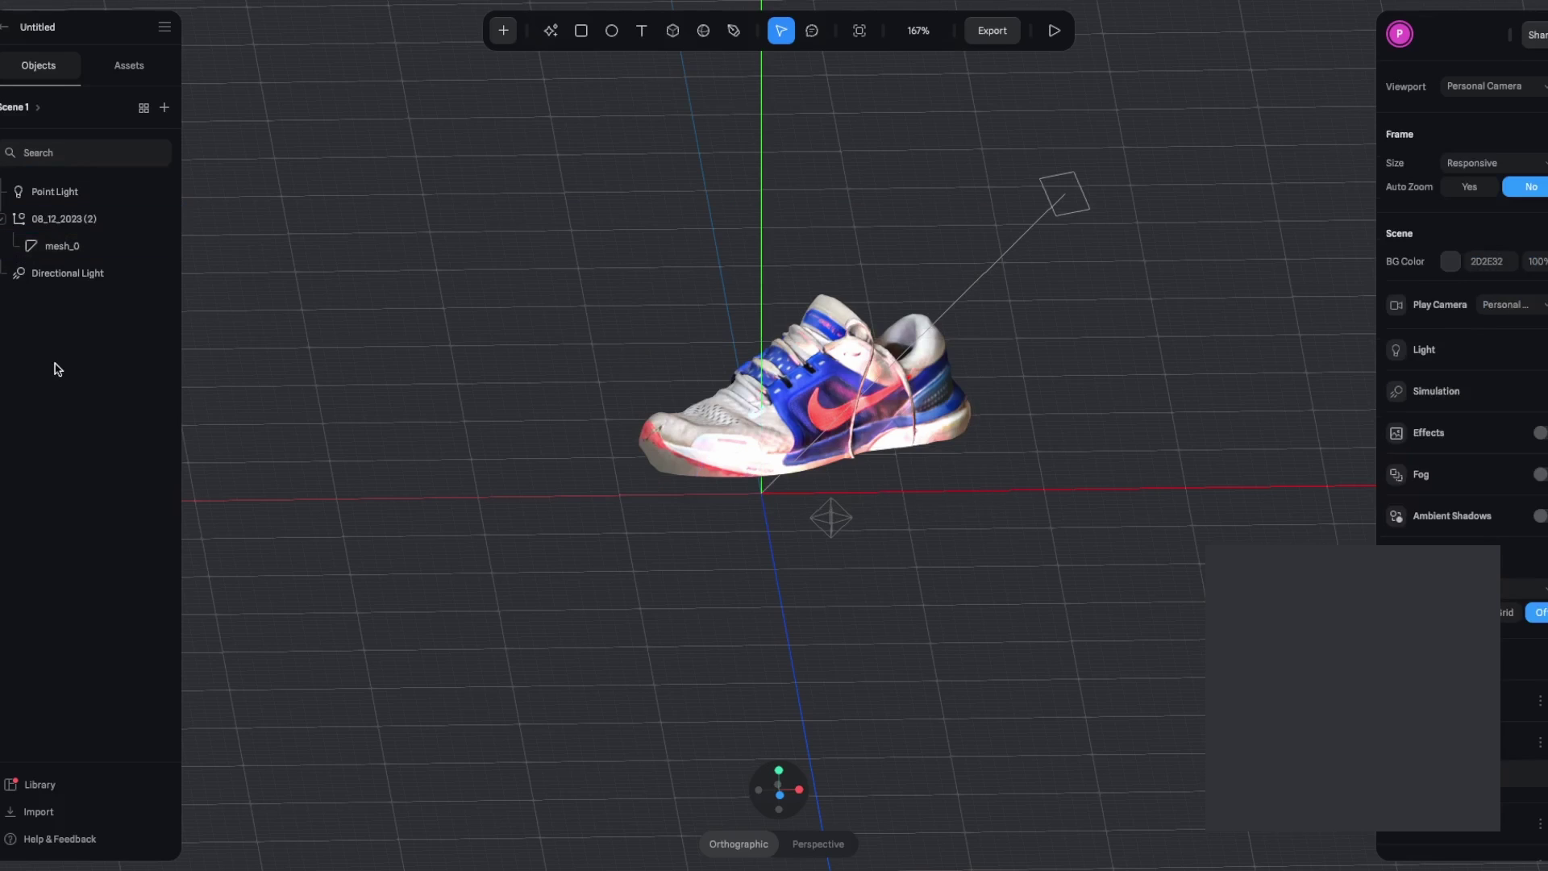
pyautogui.click(1449, 262)
pyautogui.moveTo(1473, 396); pyautogui.dragTo(1322, 493)
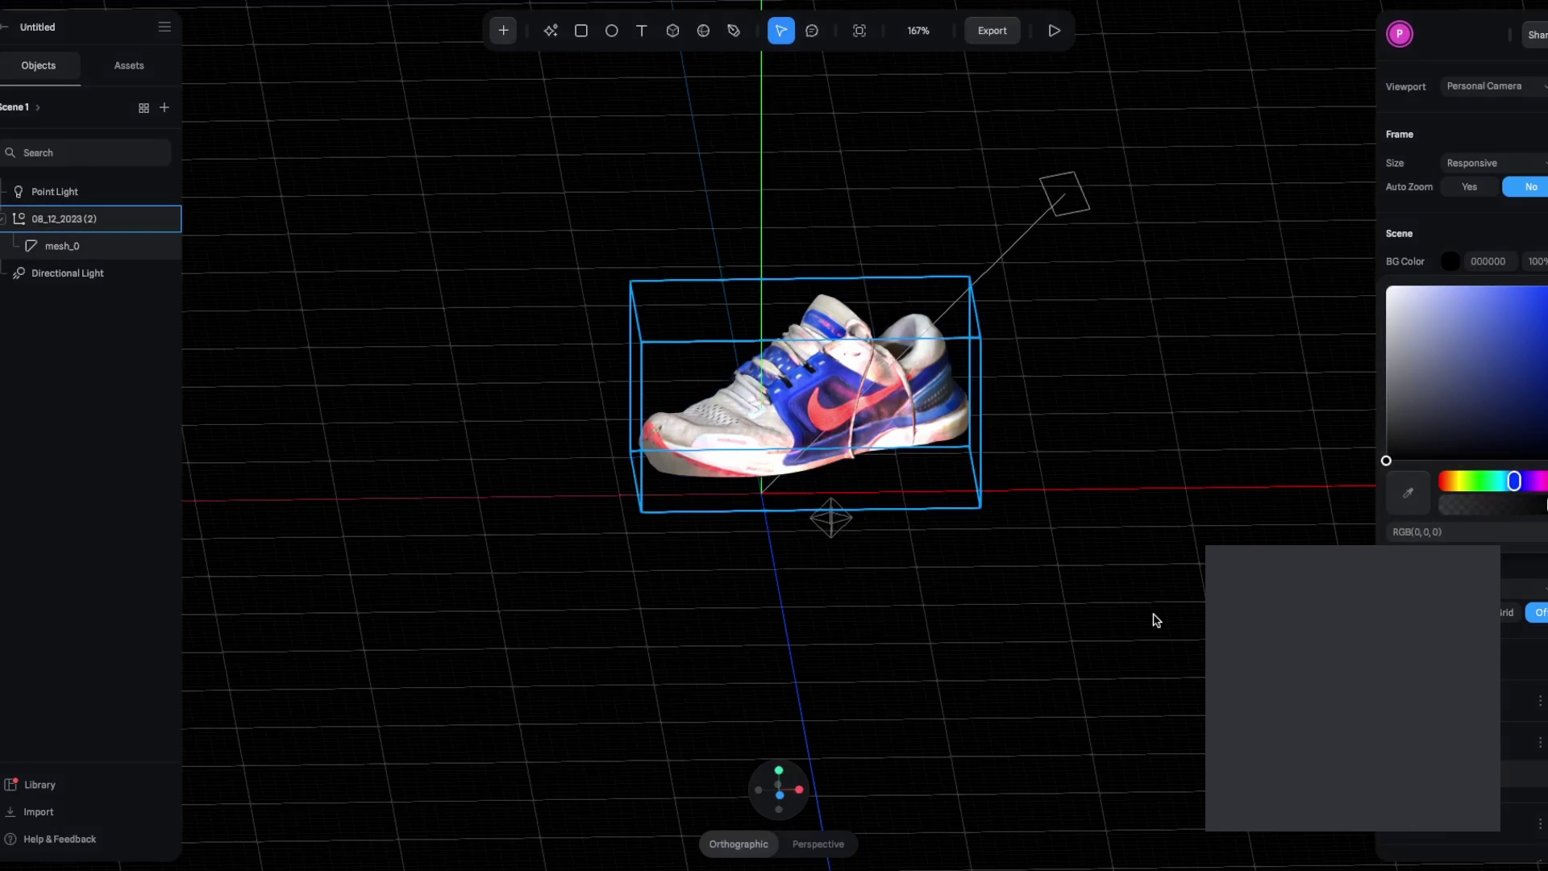
pyautogui.click(1154, 615)
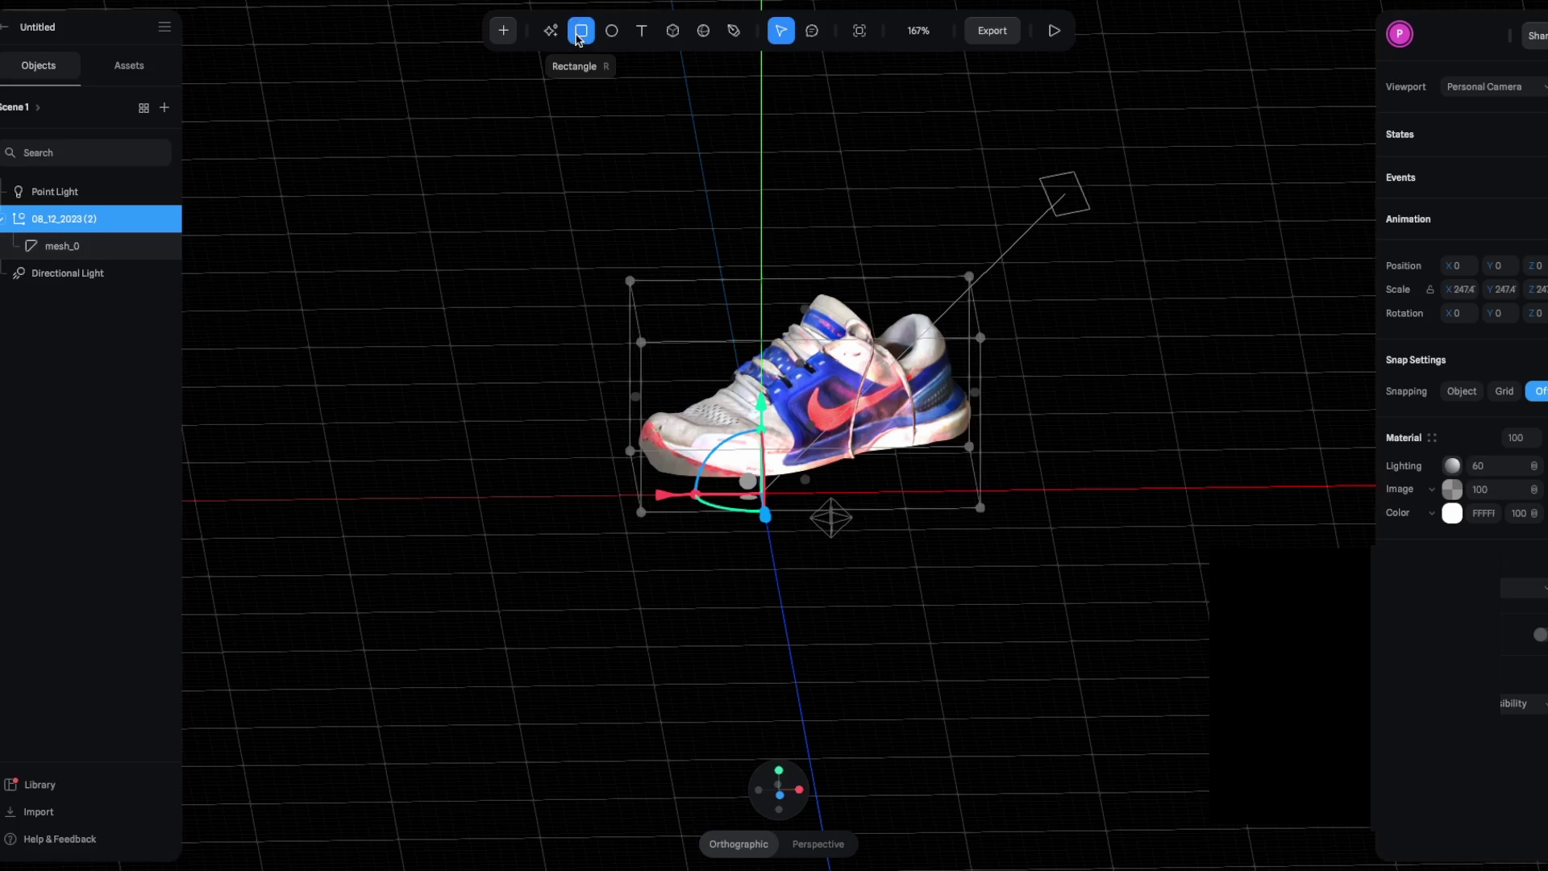
# Step: Draw a rectangle over the shoe and stretch it to roughly 337 × 383
pyautogui.click(582, 36)
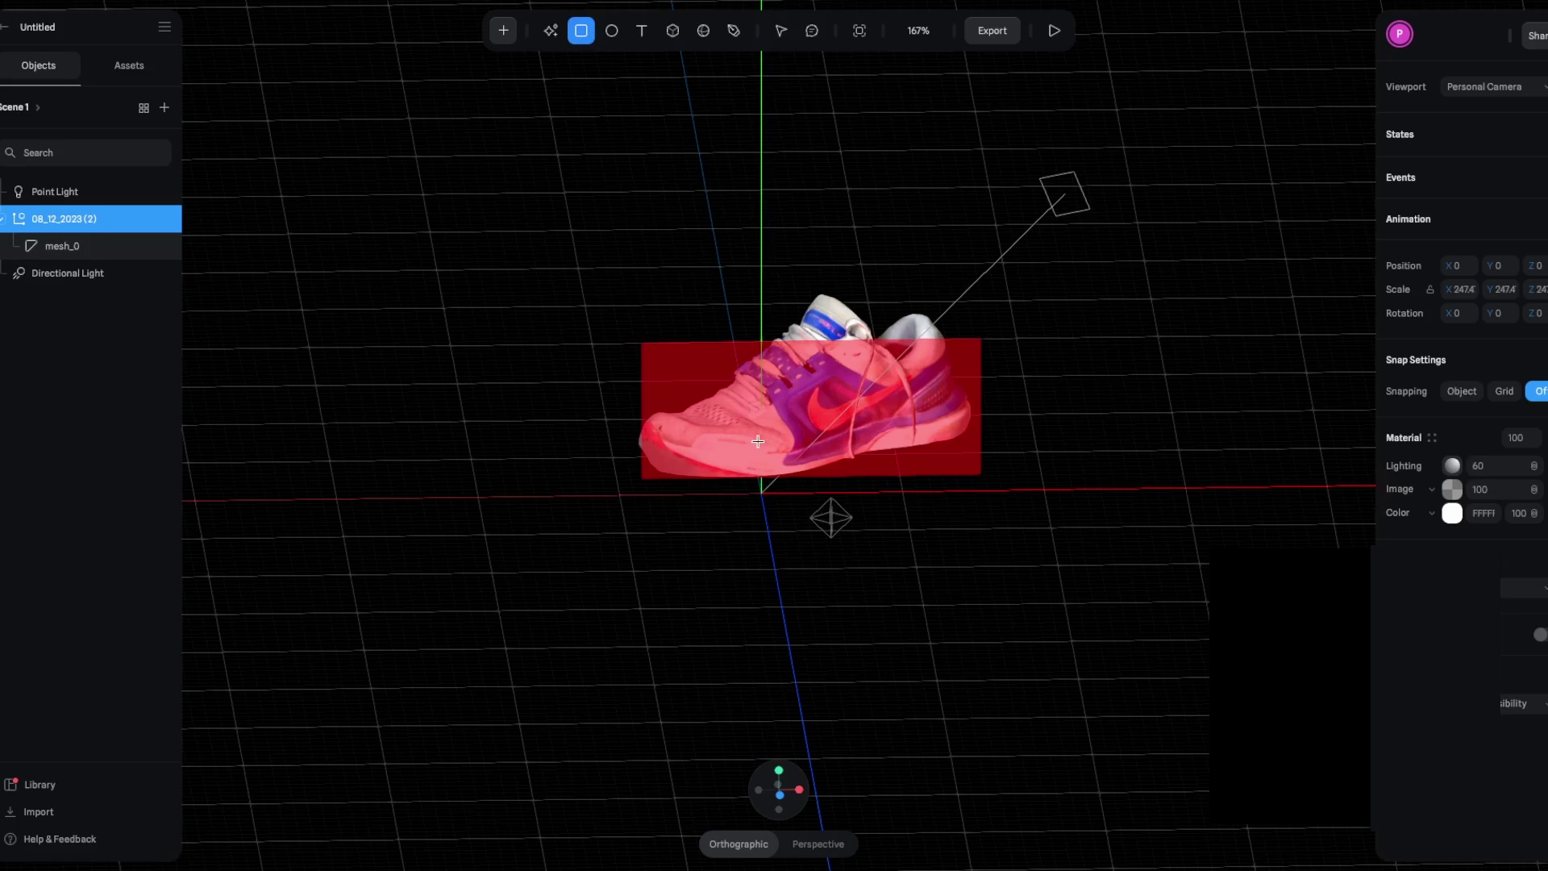
pyautogui.click(884, 436)
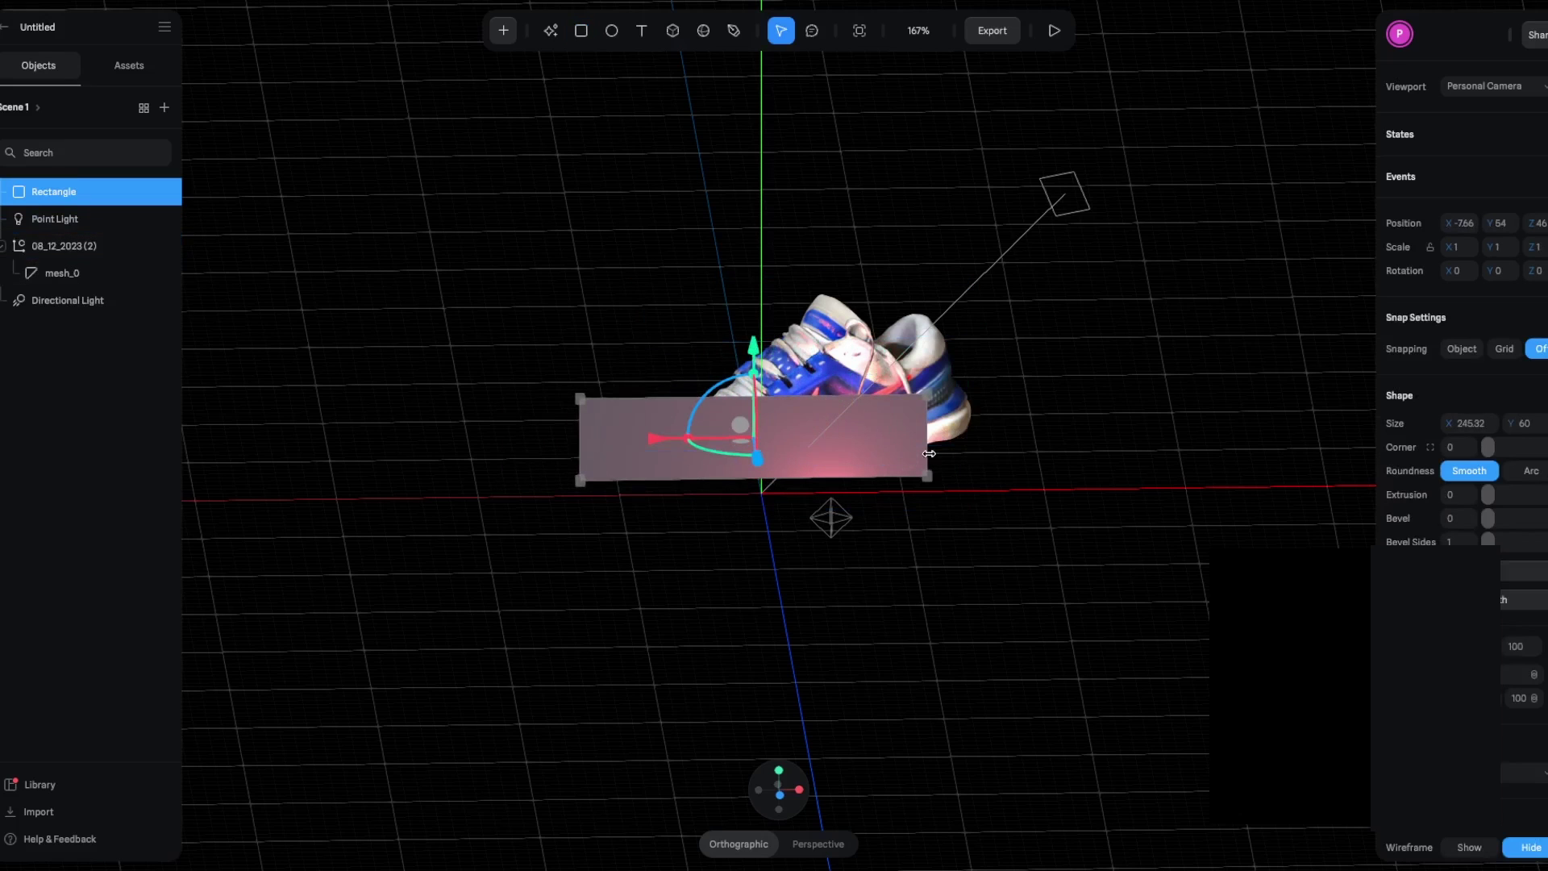
pyautogui.moveTo(931, 460); pyautogui.dragTo(1057, 461)
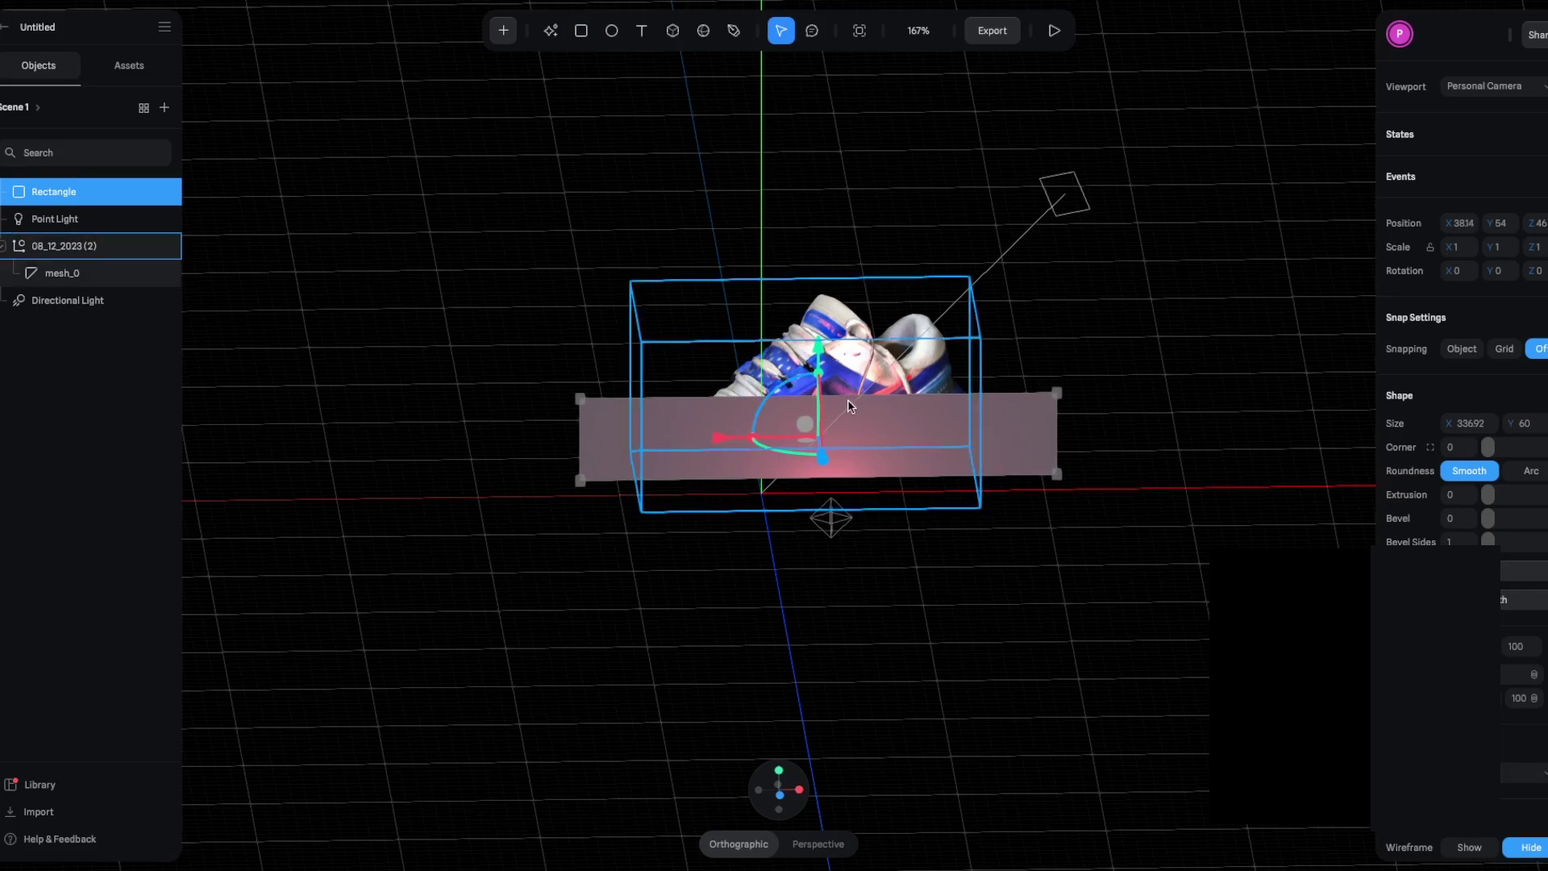
pyautogui.moveTo(850, 396); pyautogui.dragTo(847, 246)
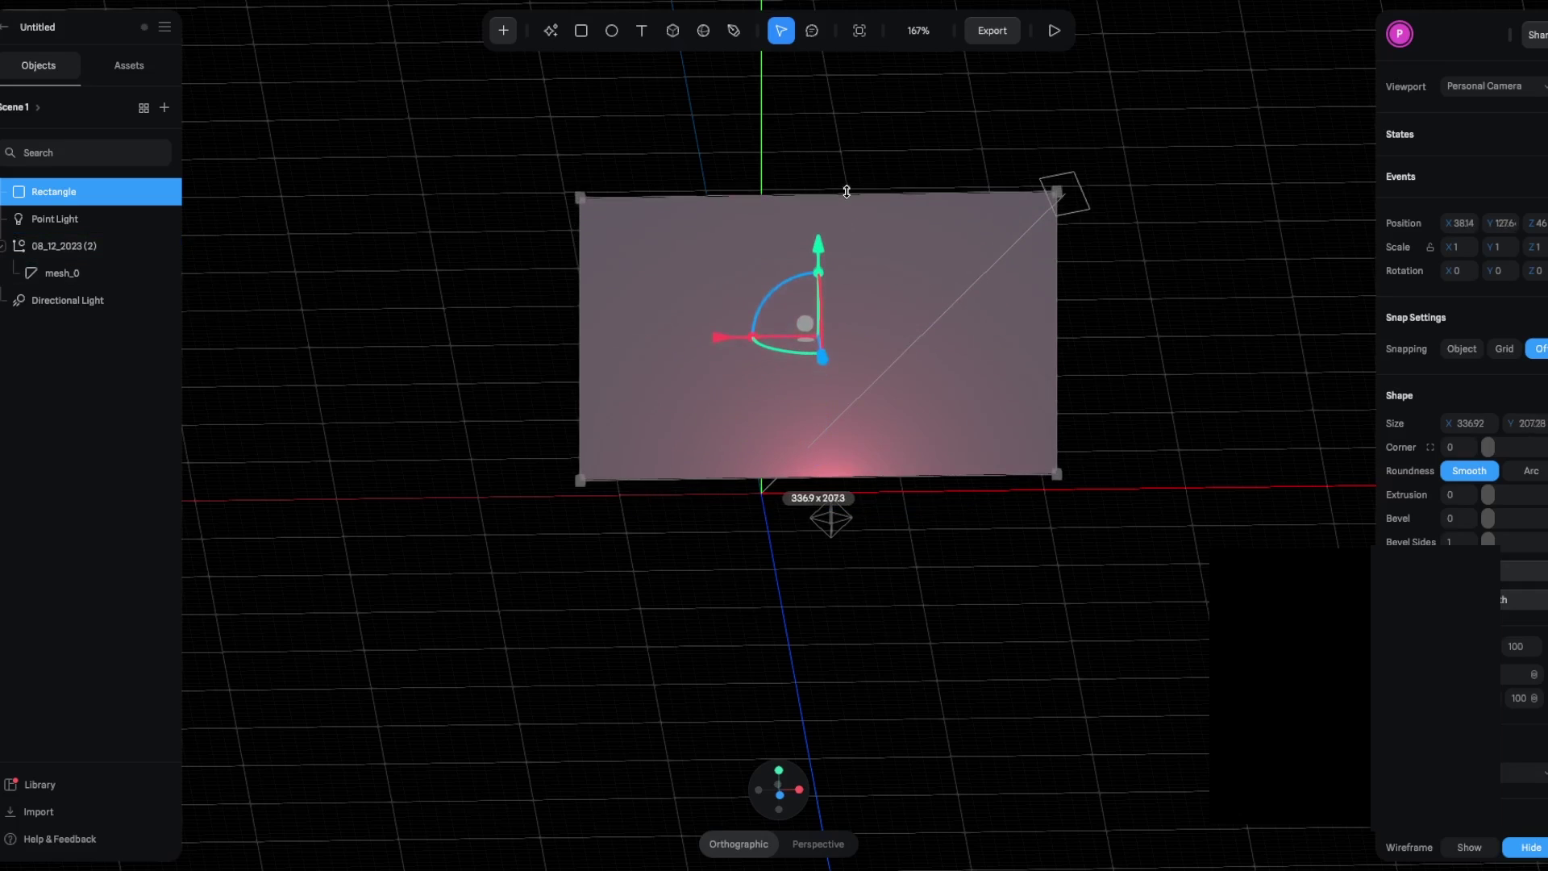
pyautogui.moveTo(847, 191); pyautogui.dragTo(847, 62)
pyautogui.moveTo(909, 476); pyautogui.dragTo(908, 593)
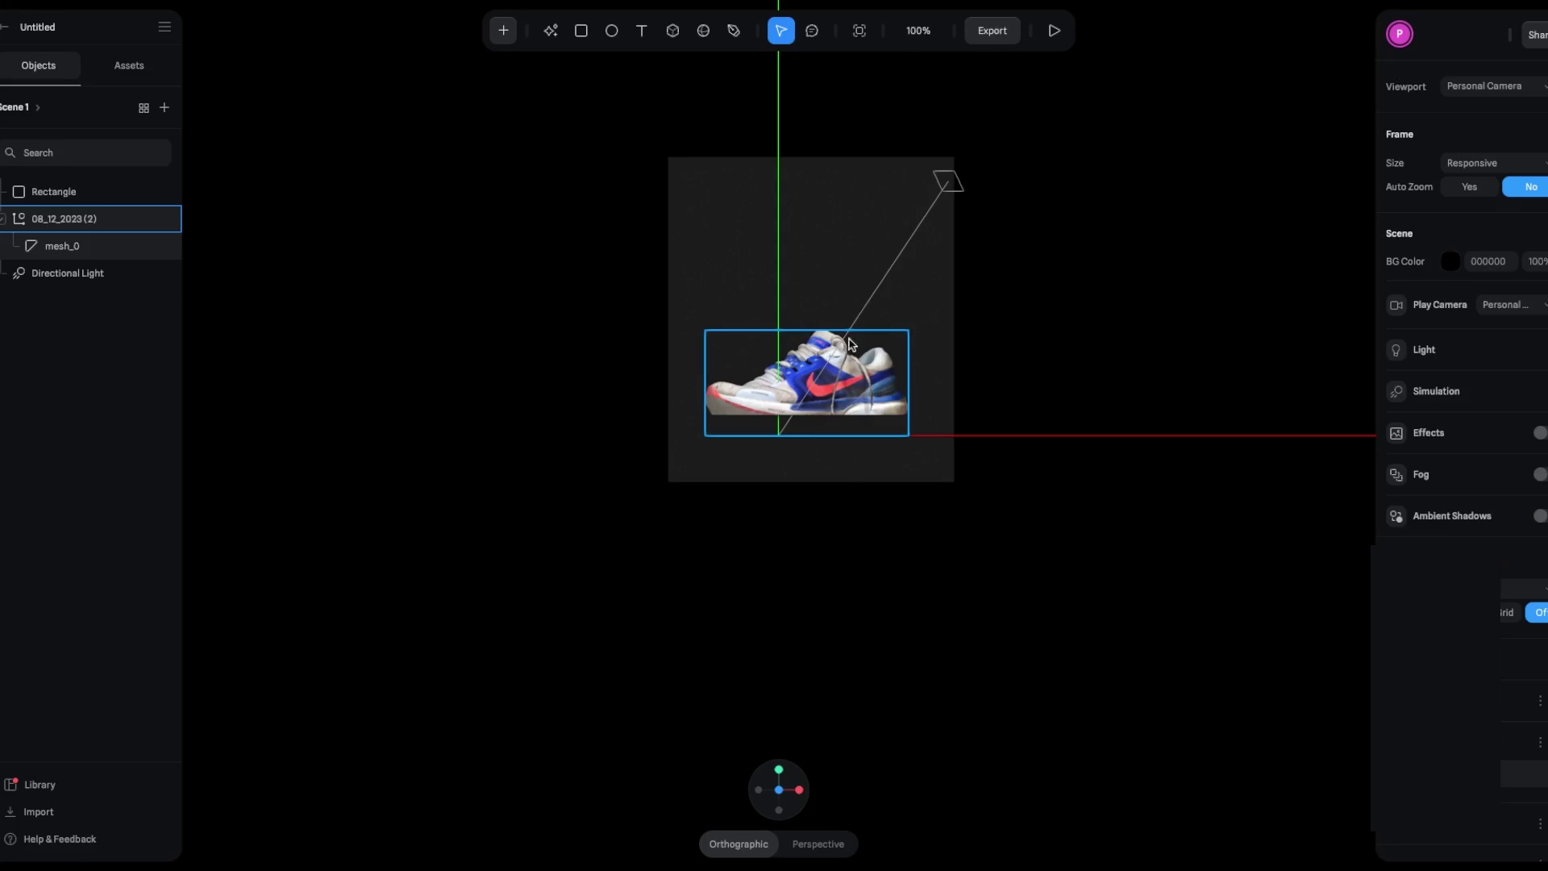
# Step: Place a cube on the shoe and set its Shape Size X and Y to 1000
pyautogui.click(669, 39)
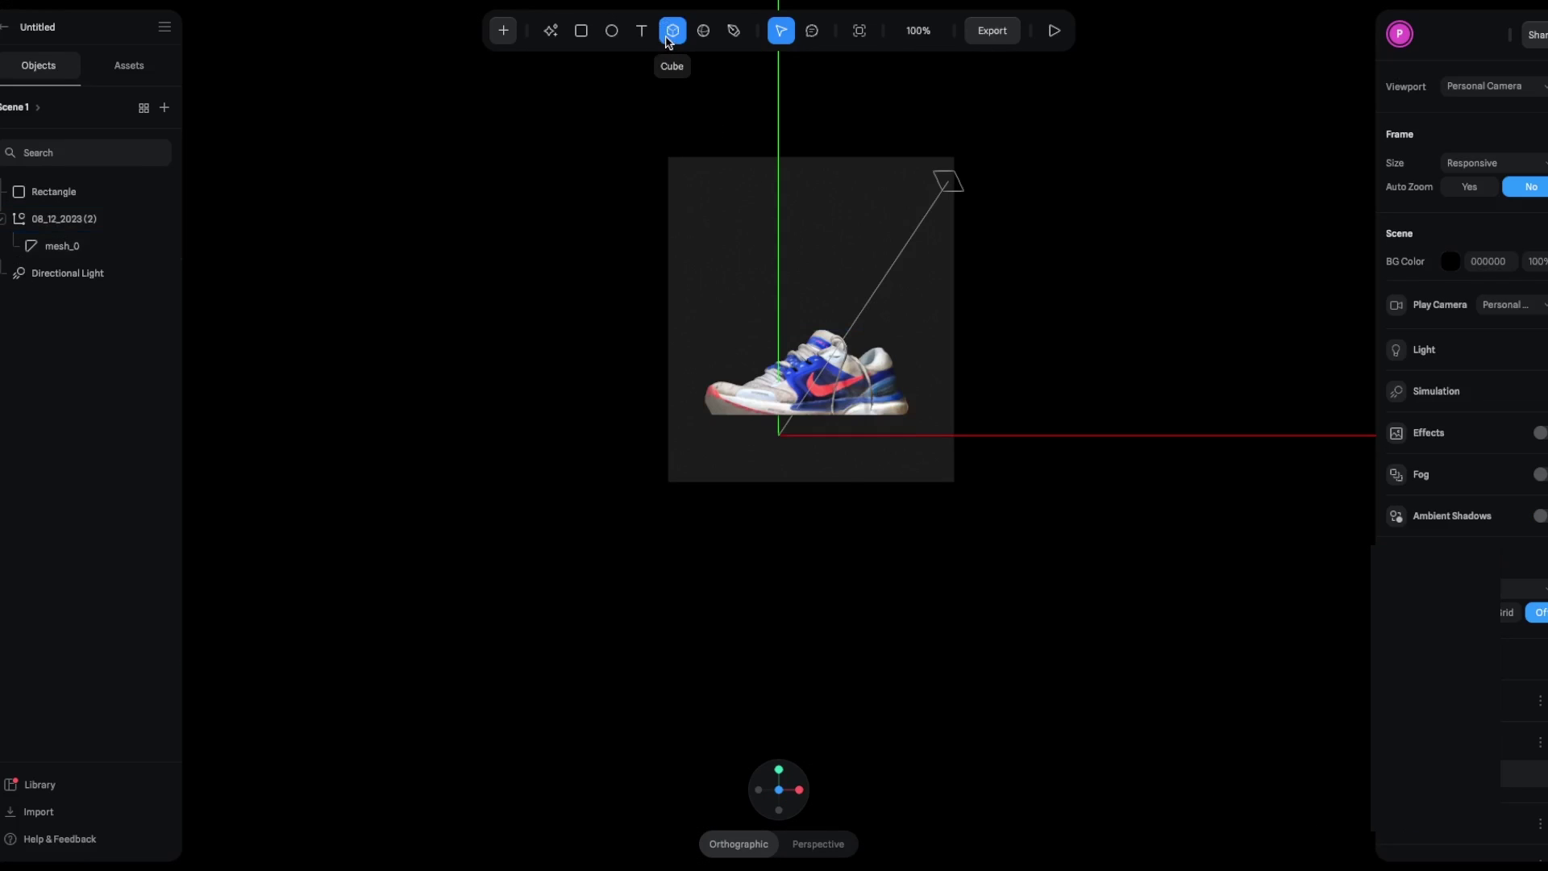
pyautogui.click(666, 39)
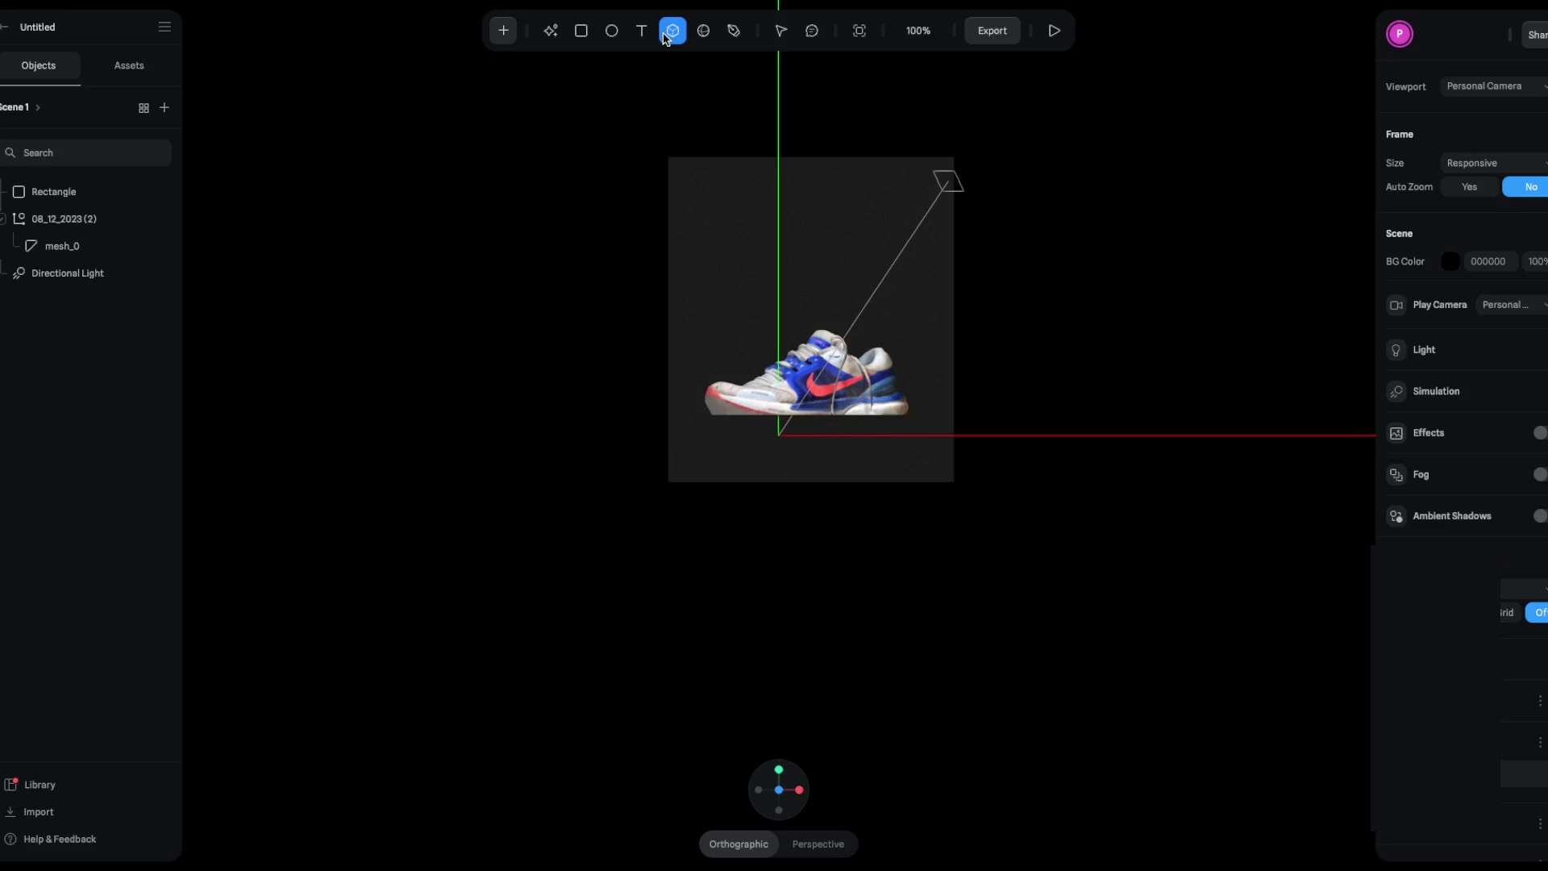
pyautogui.click(813, 405)
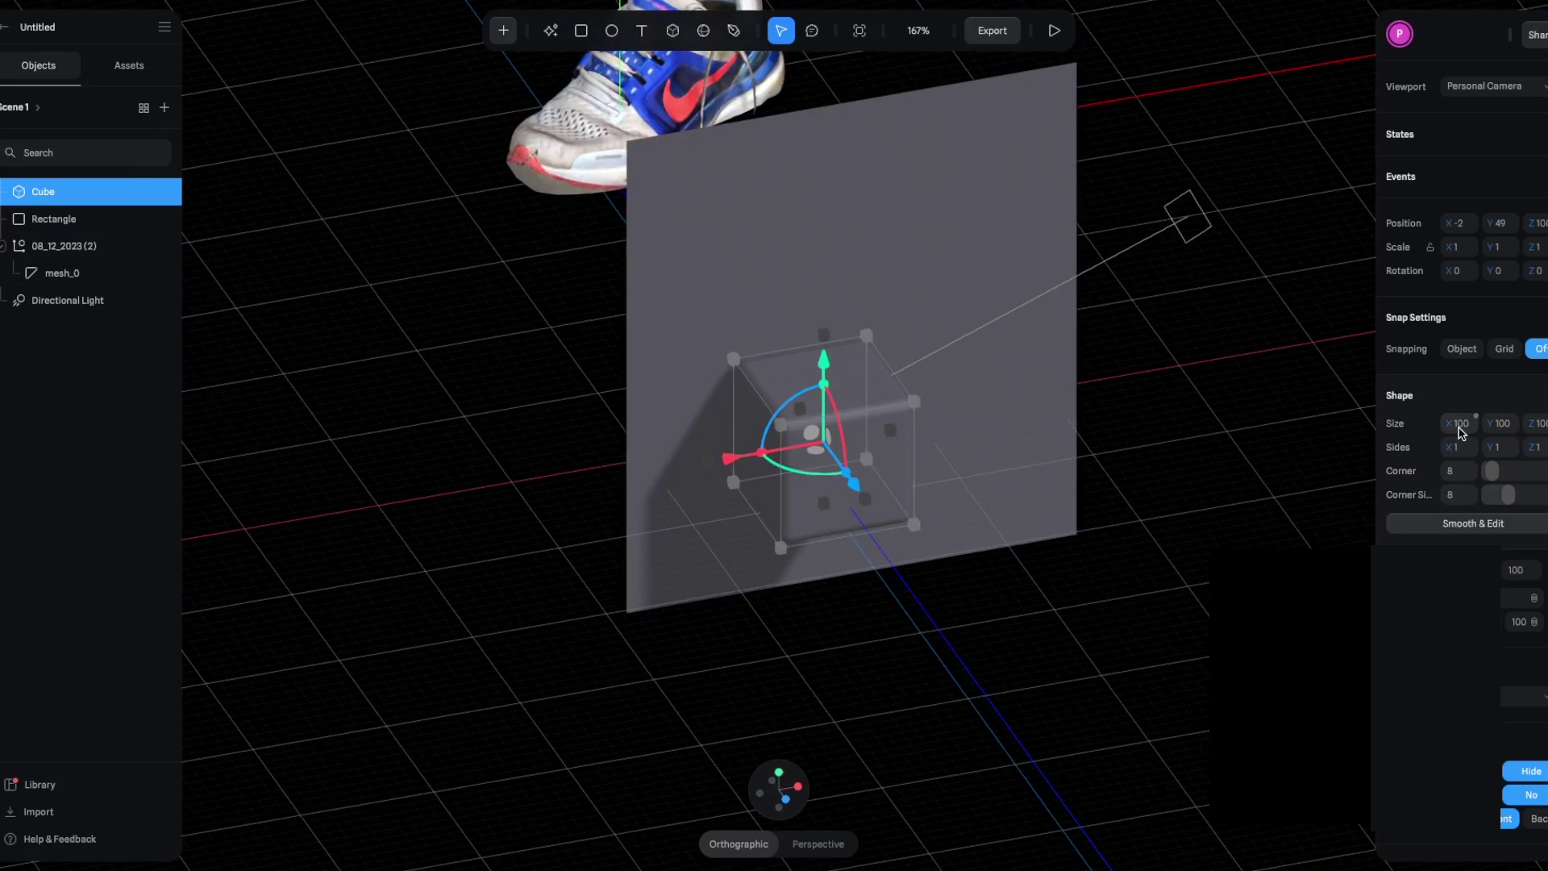
pyautogui.click(1460, 423)
pyautogui.write('1000')
pyautogui.press('Tab')
pyautogui.write('1000')
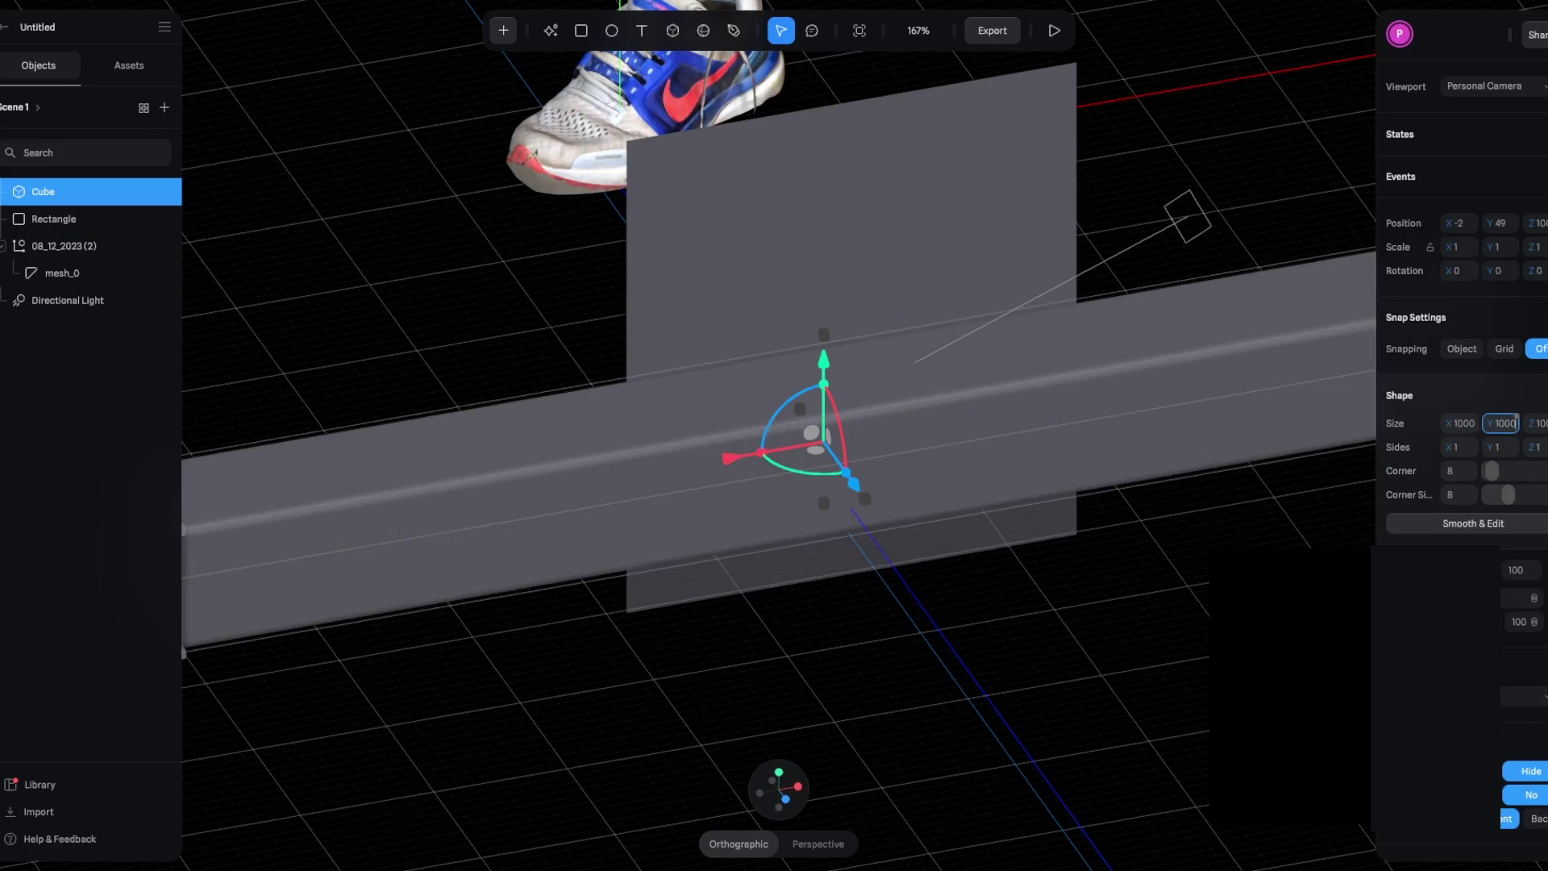
pyautogui.press('Return')
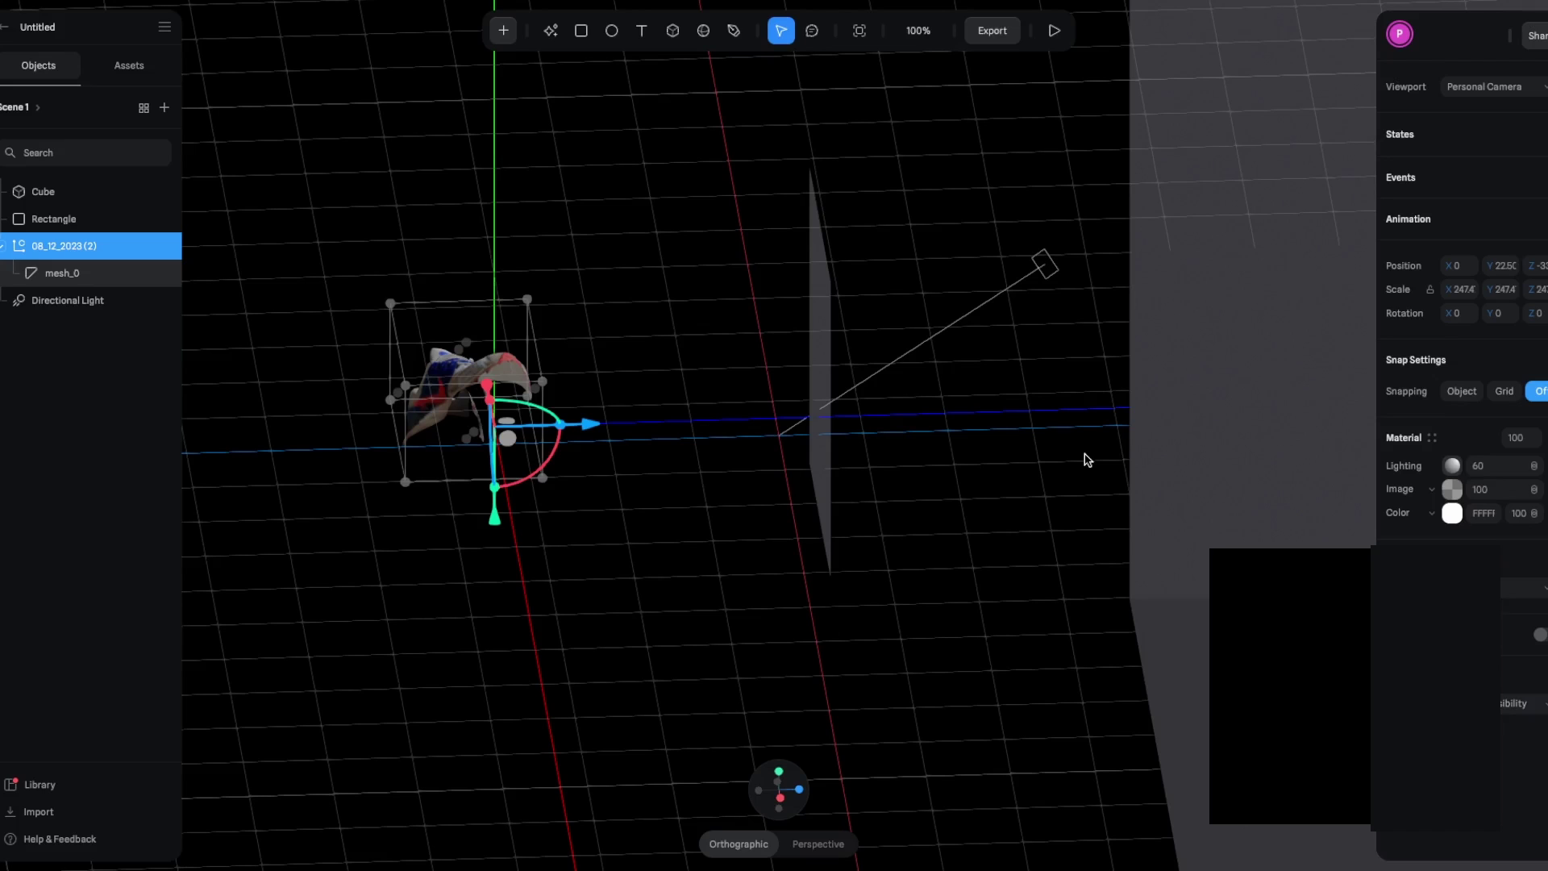
# Step: Push the shoe back along the depth (Z) axis
pyautogui.keyDown('alt'); pyautogui.moveTo(661, 600); pyautogui.dragTo(765, 597); pyautogui.keyUp('alt')
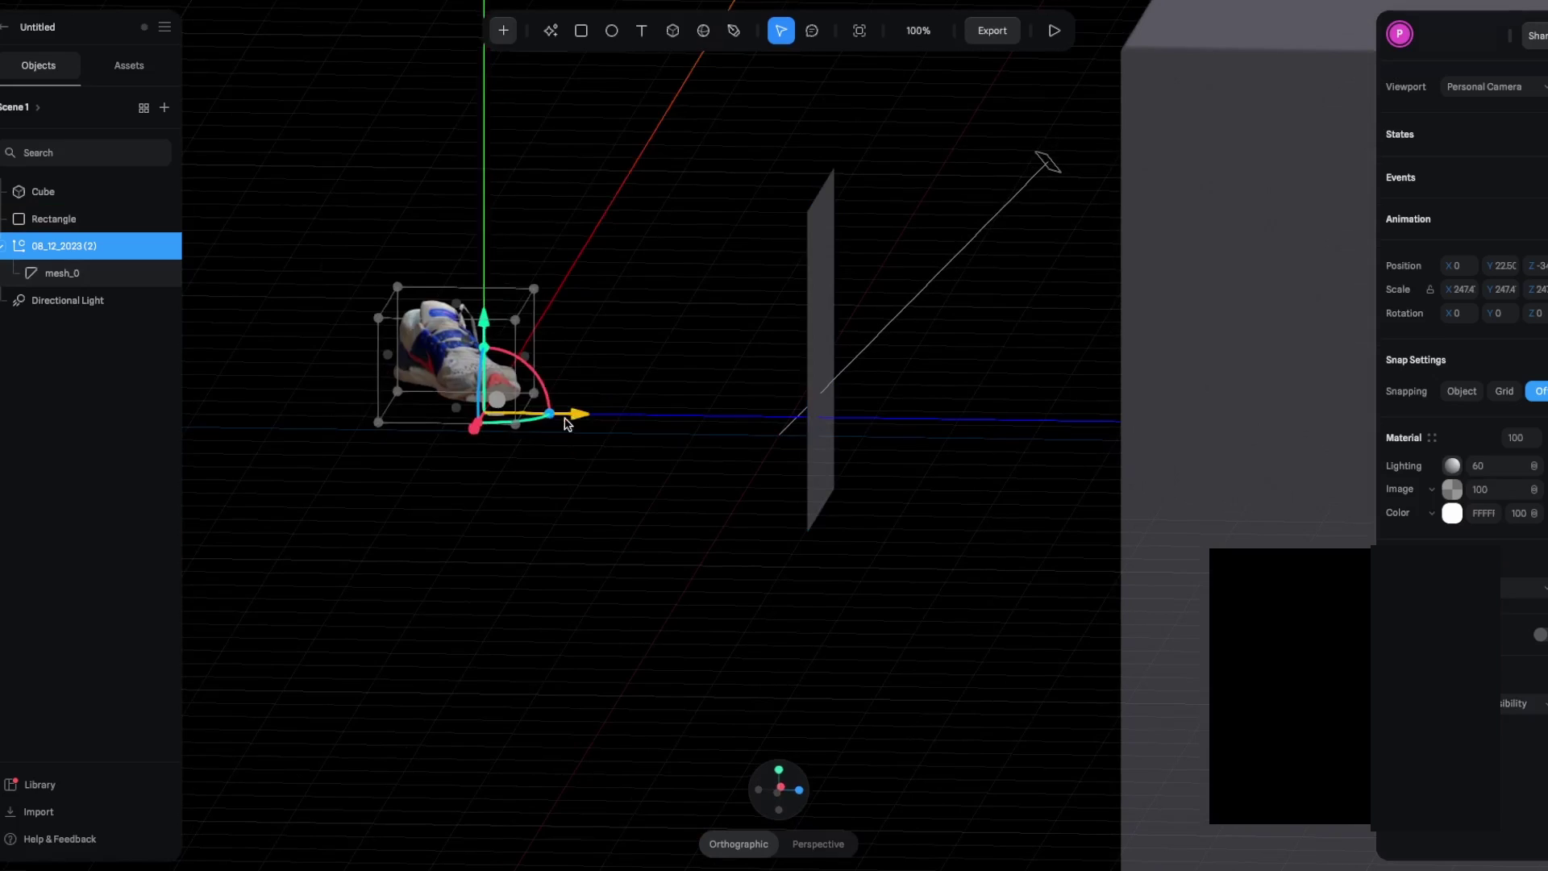
pyautogui.moveTo(588, 414); pyautogui.dragTo(284, 410)
pyautogui.keyDown('alt'); pyautogui.moveTo(438, 555); pyautogui.dragTo(501, 573); pyautogui.keyUp('alt')
pyautogui.moveTo(387, 523); pyautogui.dragTo(354, 532)
pyautogui.keyDown('alt'); pyautogui.moveTo(1040, 625); pyautogui.dragTo(947, 617); pyautogui.keyUp('alt')
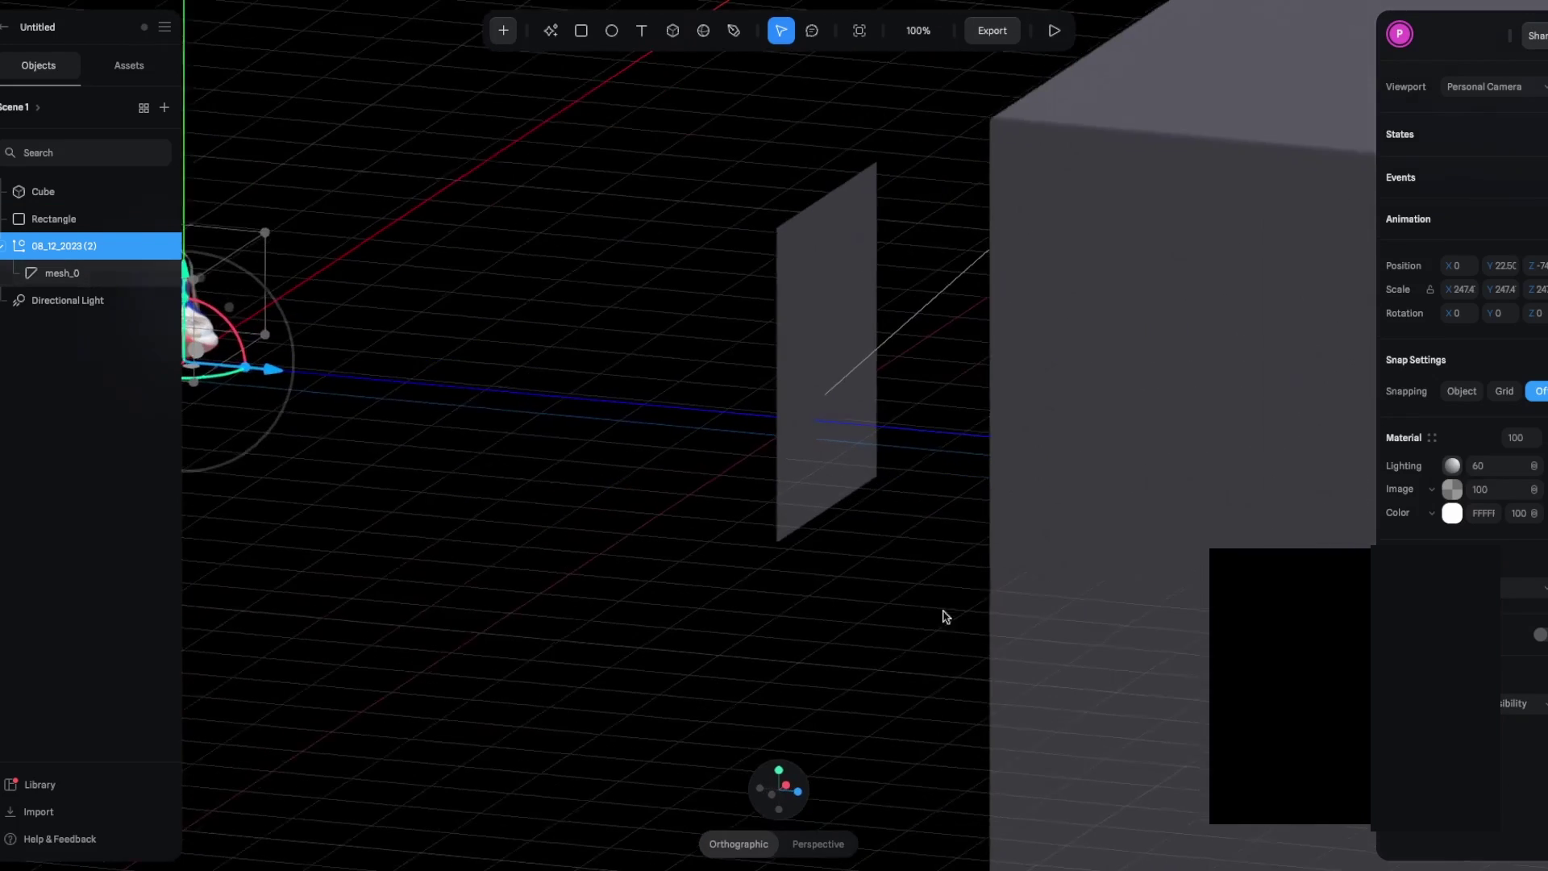
# Step: Slide the large cube along its Z axis toward the centre of the scene
pyautogui.click(1086, 508)
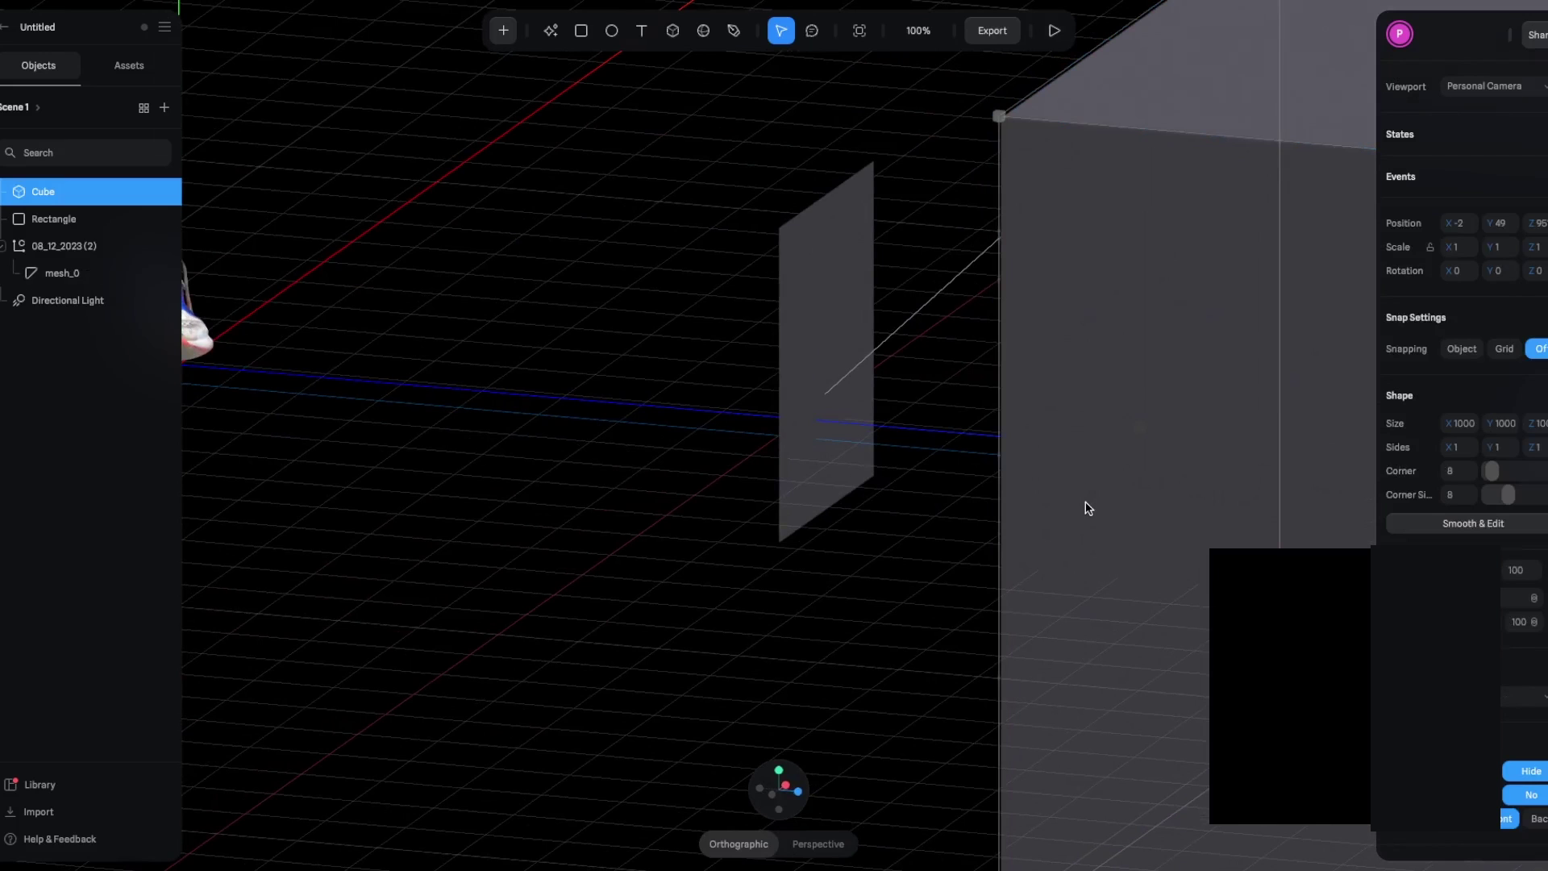
pyautogui.scroll(-5, 1086, 508)
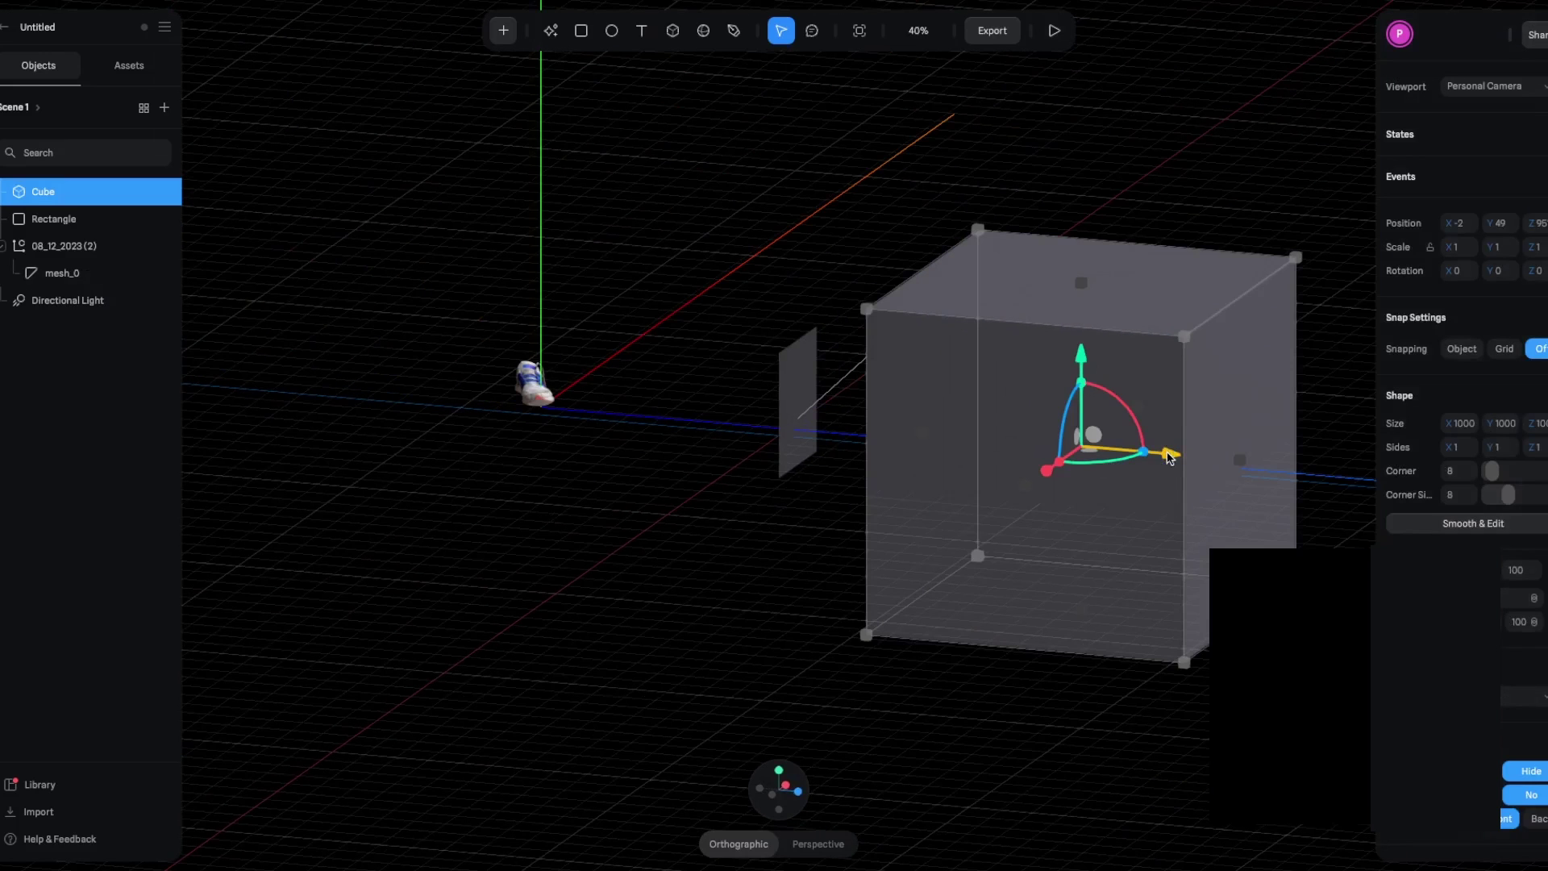
pyautogui.moveTo(1168, 456); pyautogui.dragTo(674, 405)
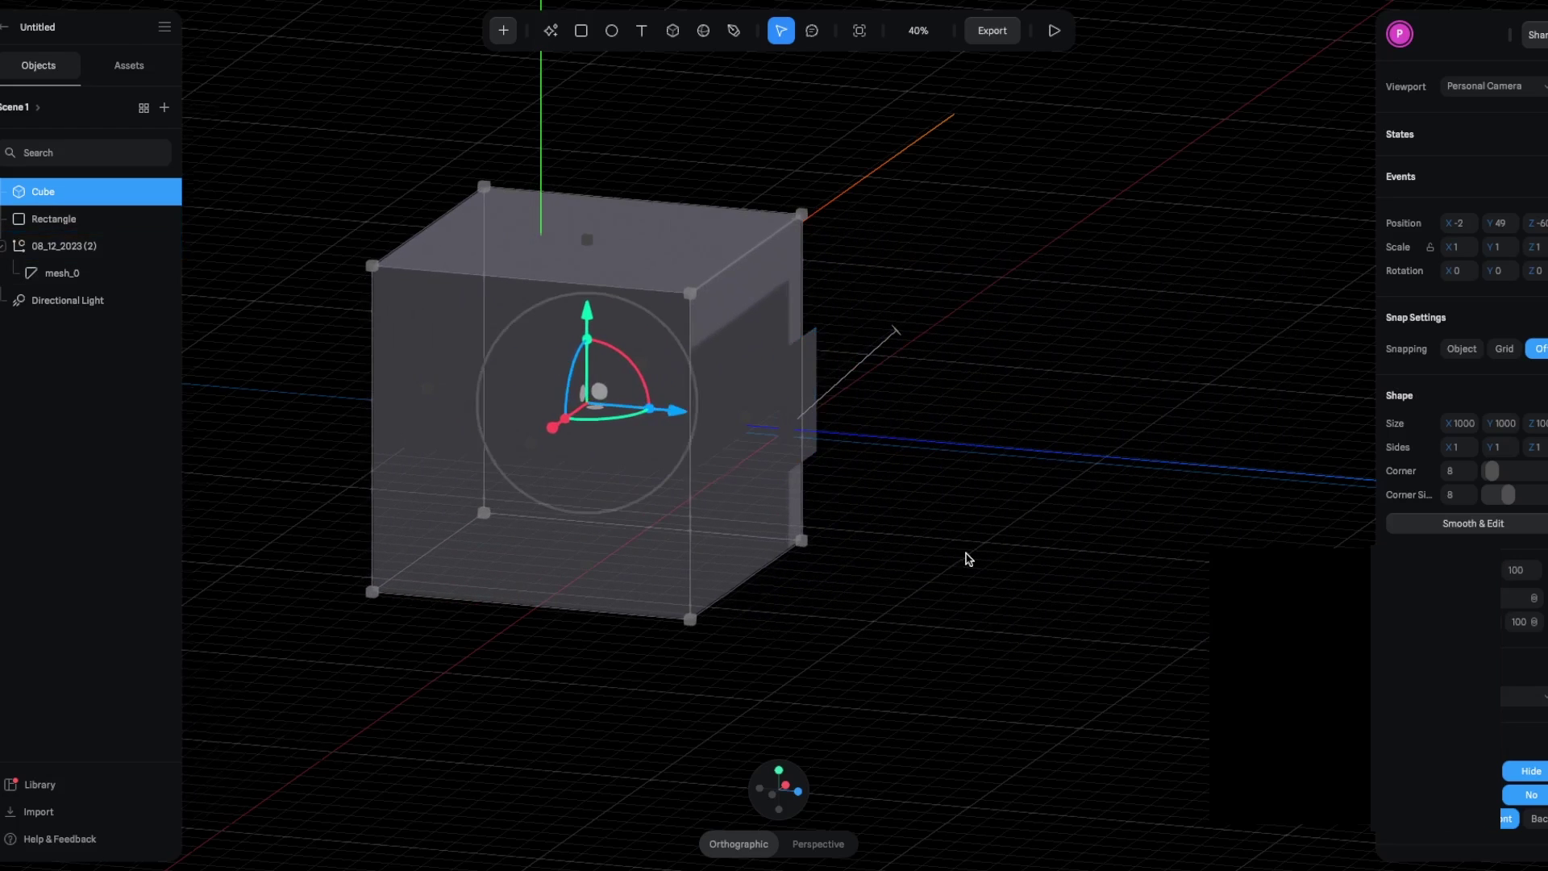
pyautogui.keyDown('alt'); pyautogui.moveTo(967, 557); pyautogui.dragTo(996, 560); pyautogui.keyUp('alt')
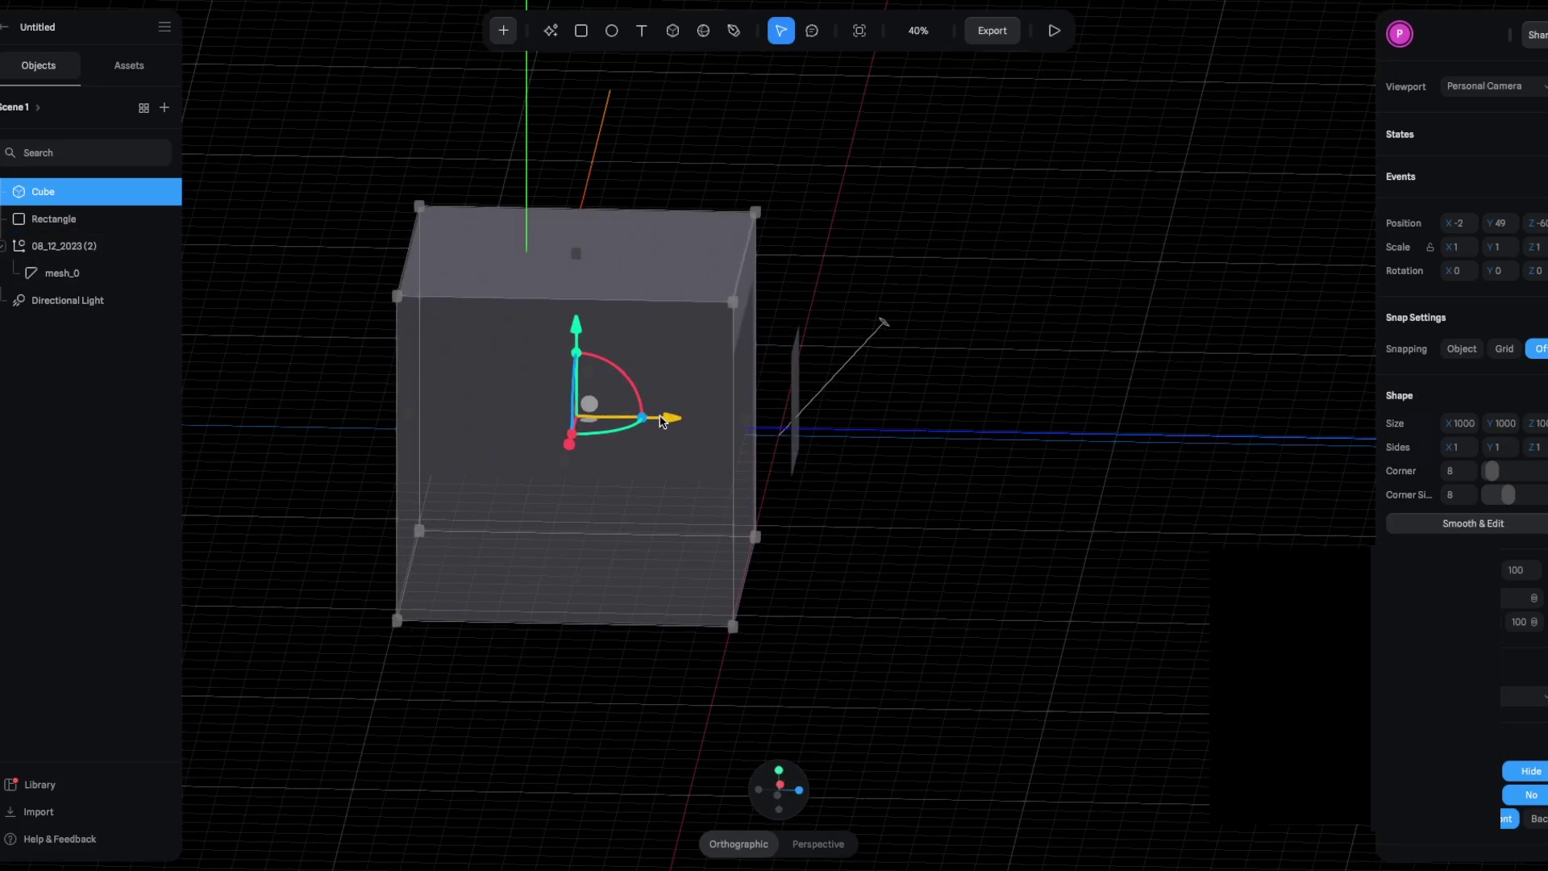
pyautogui.moveTo(677, 418); pyautogui.dragTo(740, 428)
pyautogui.scroll(5, 739, 428)
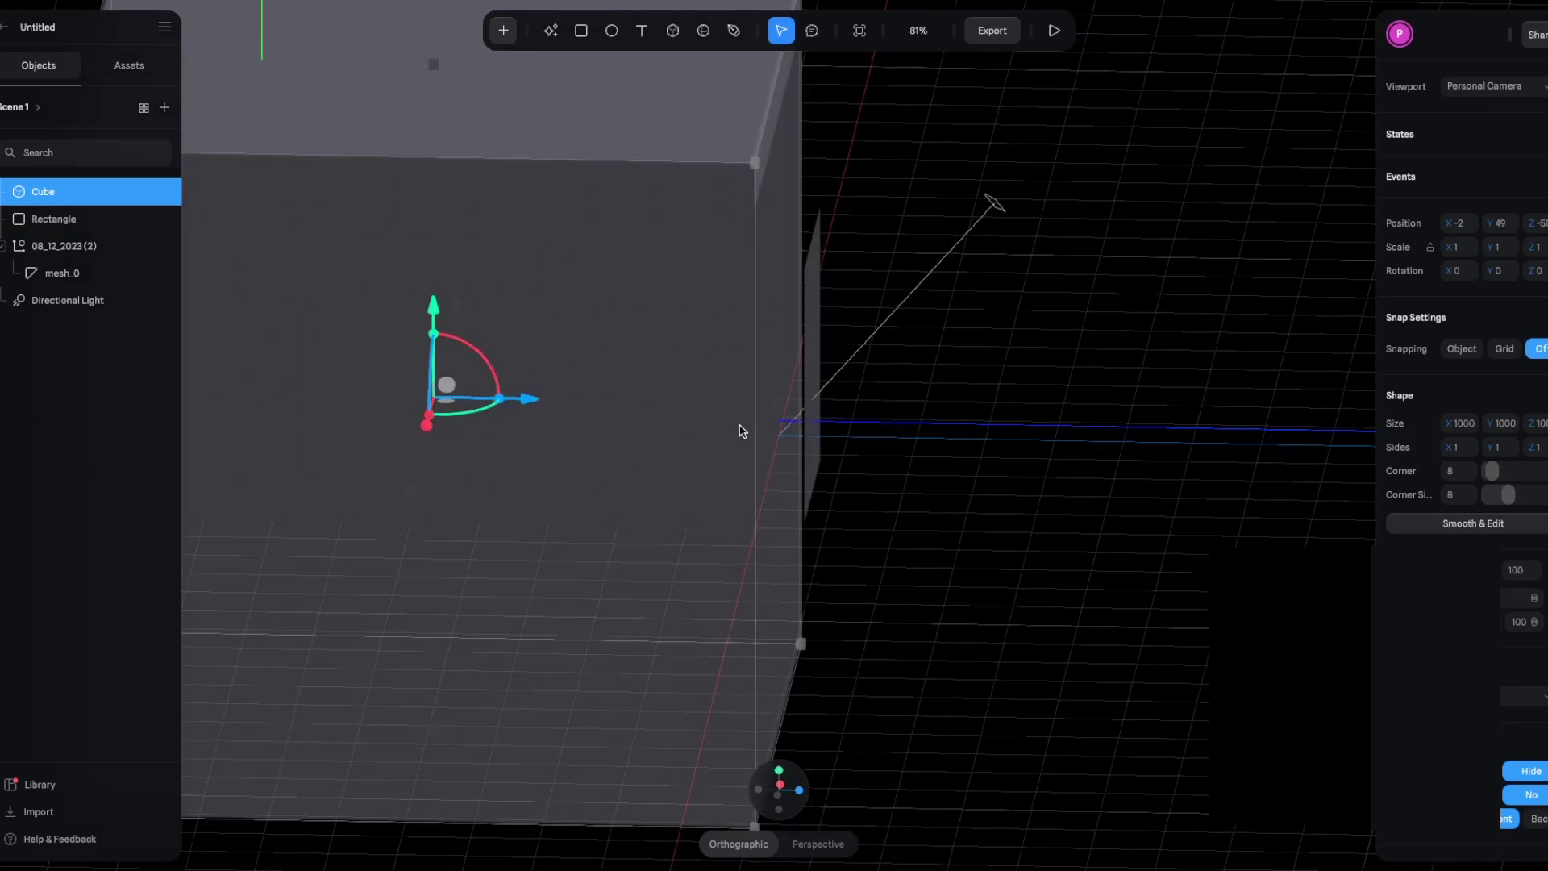
# Step: Move the shoe forward so it sits inside the cube
pyautogui.click(414, 428)
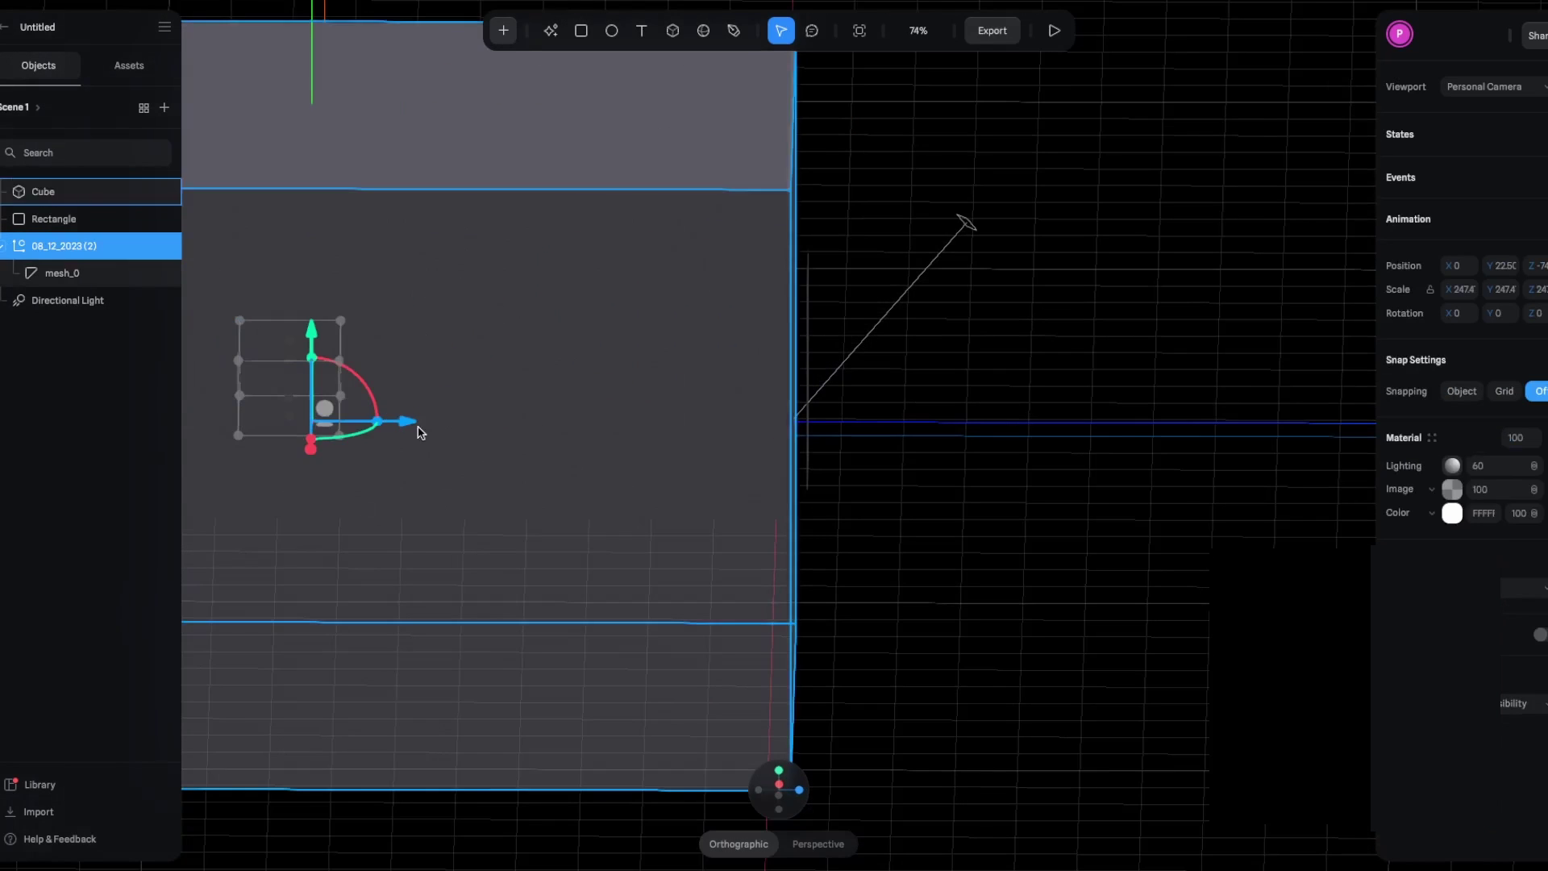
pyautogui.scroll(-2, 1044, 570)
pyautogui.hscroll(-5, 1044, 570)
pyautogui.moveTo(837, 428); pyautogui.dragTo(643, 454)
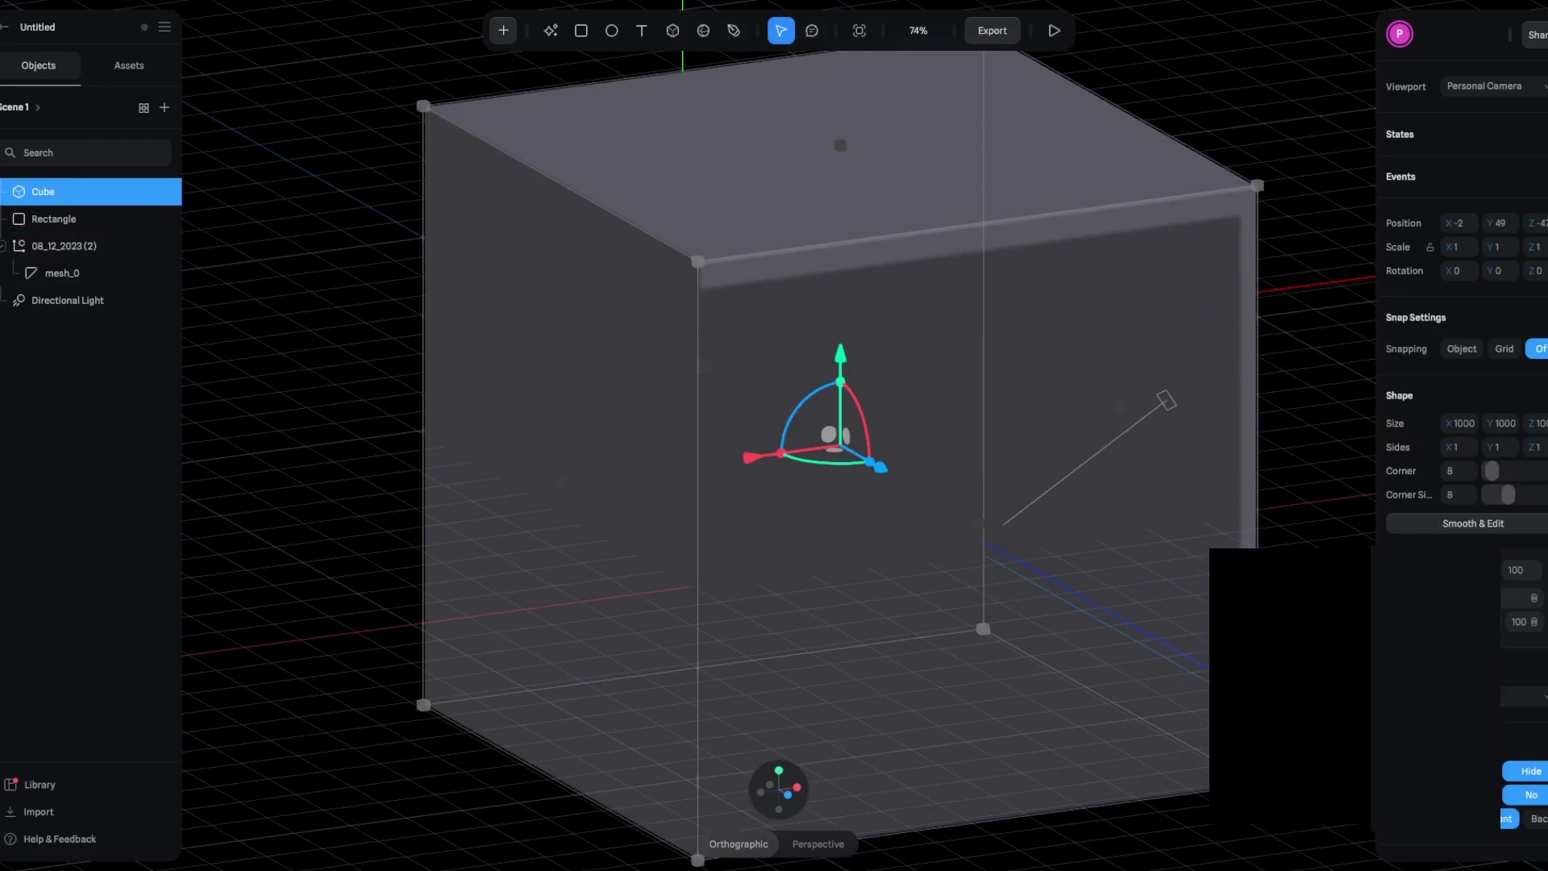
# Step: Hide the cube's Lighting layer and set its Color to black (000000)
pyautogui.click(1453, 622)
pyautogui.moveTo(1421, 749); pyautogui.dragTo(1333, 864)
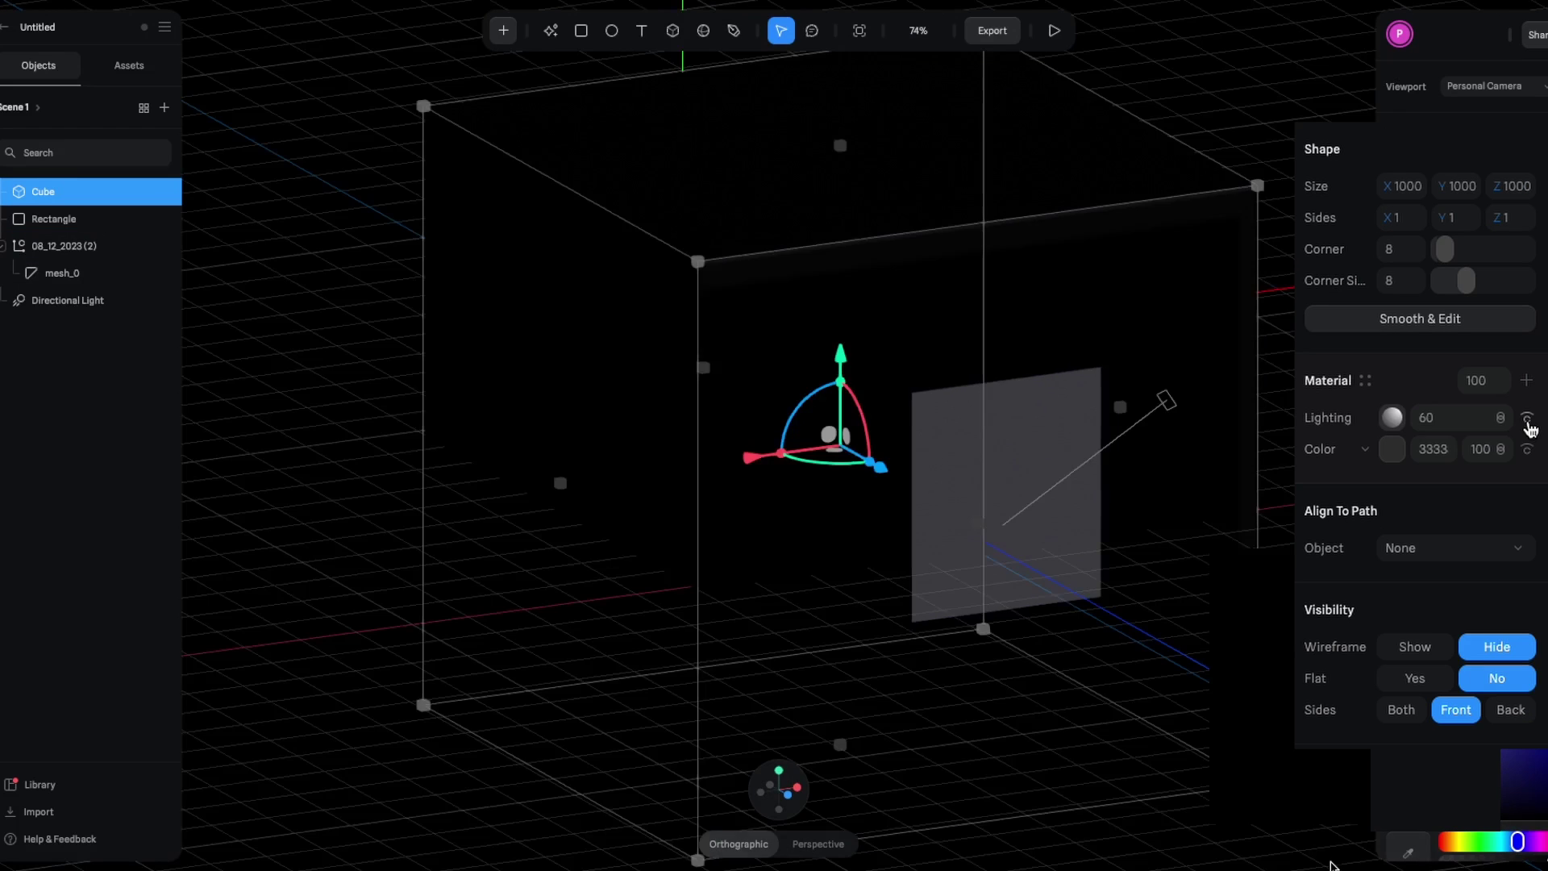
pyautogui.click(1529, 425)
pyautogui.click(1392, 450)
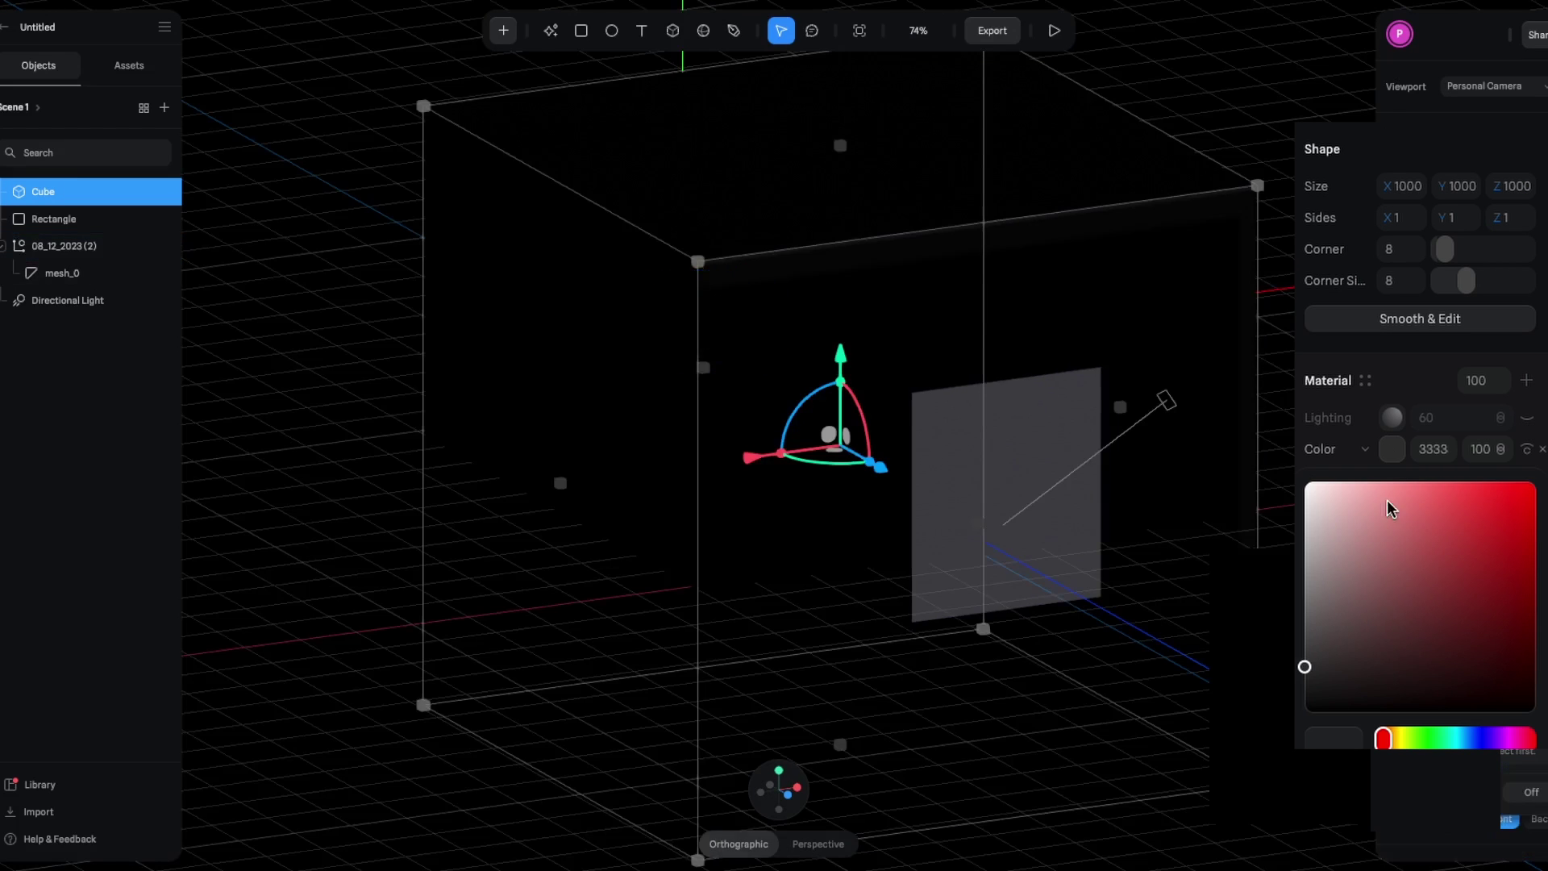
pyautogui.click(1327, 679)
pyautogui.click(1307, 711)
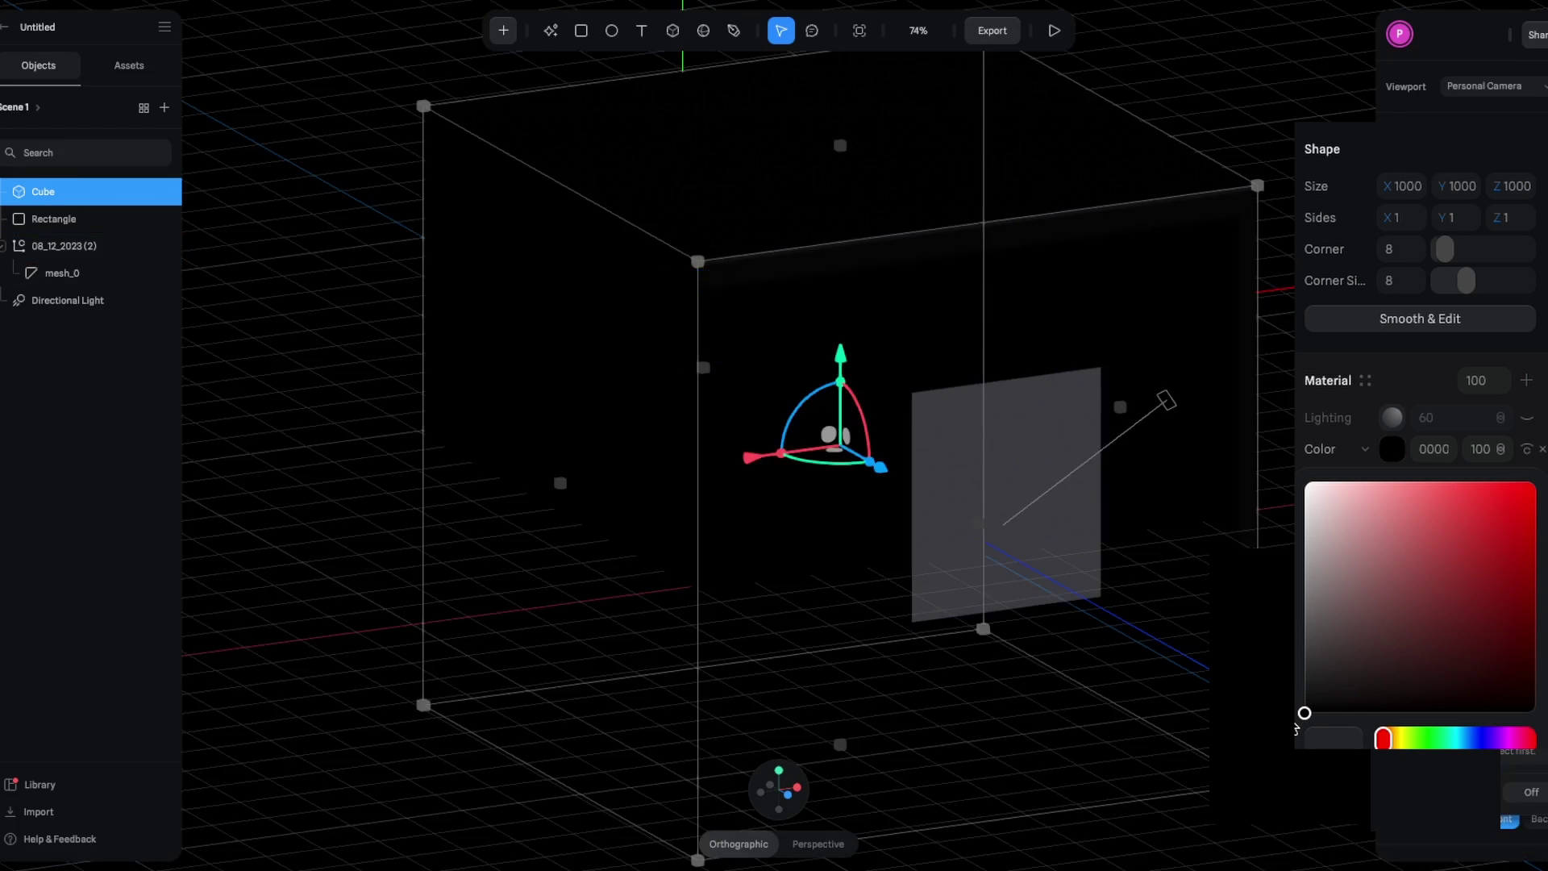
pyautogui.click(1400, 455)
# Step: Add a Glass material layer to the cube, below Lighting and Color
pyautogui.click(1526, 381)
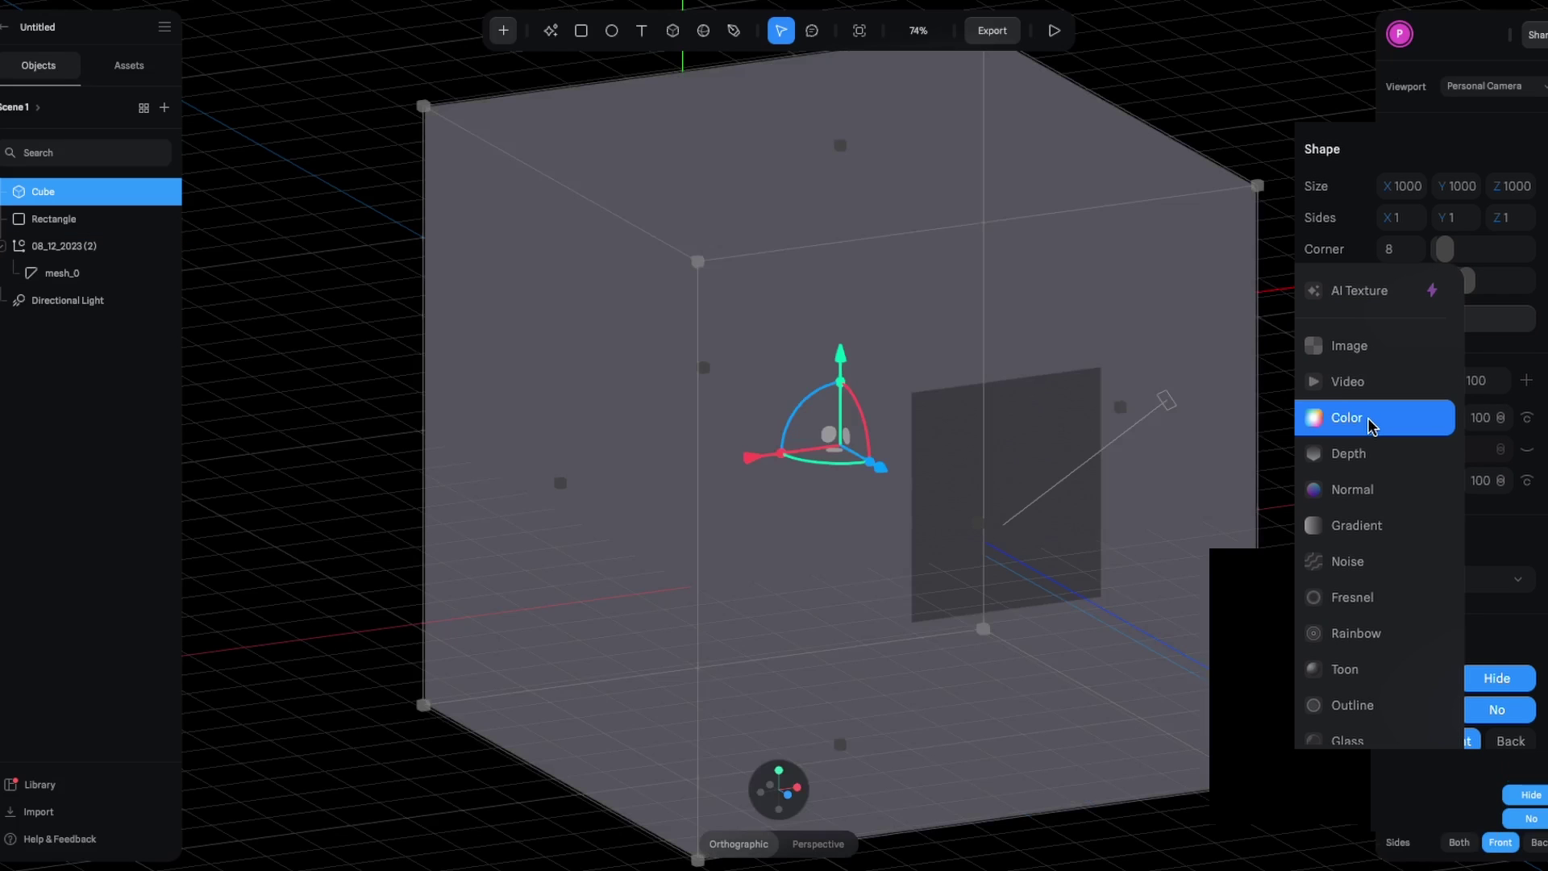
pyautogui.click(1371, 420)
pyautogui.scroll(-3, 1374, 613)
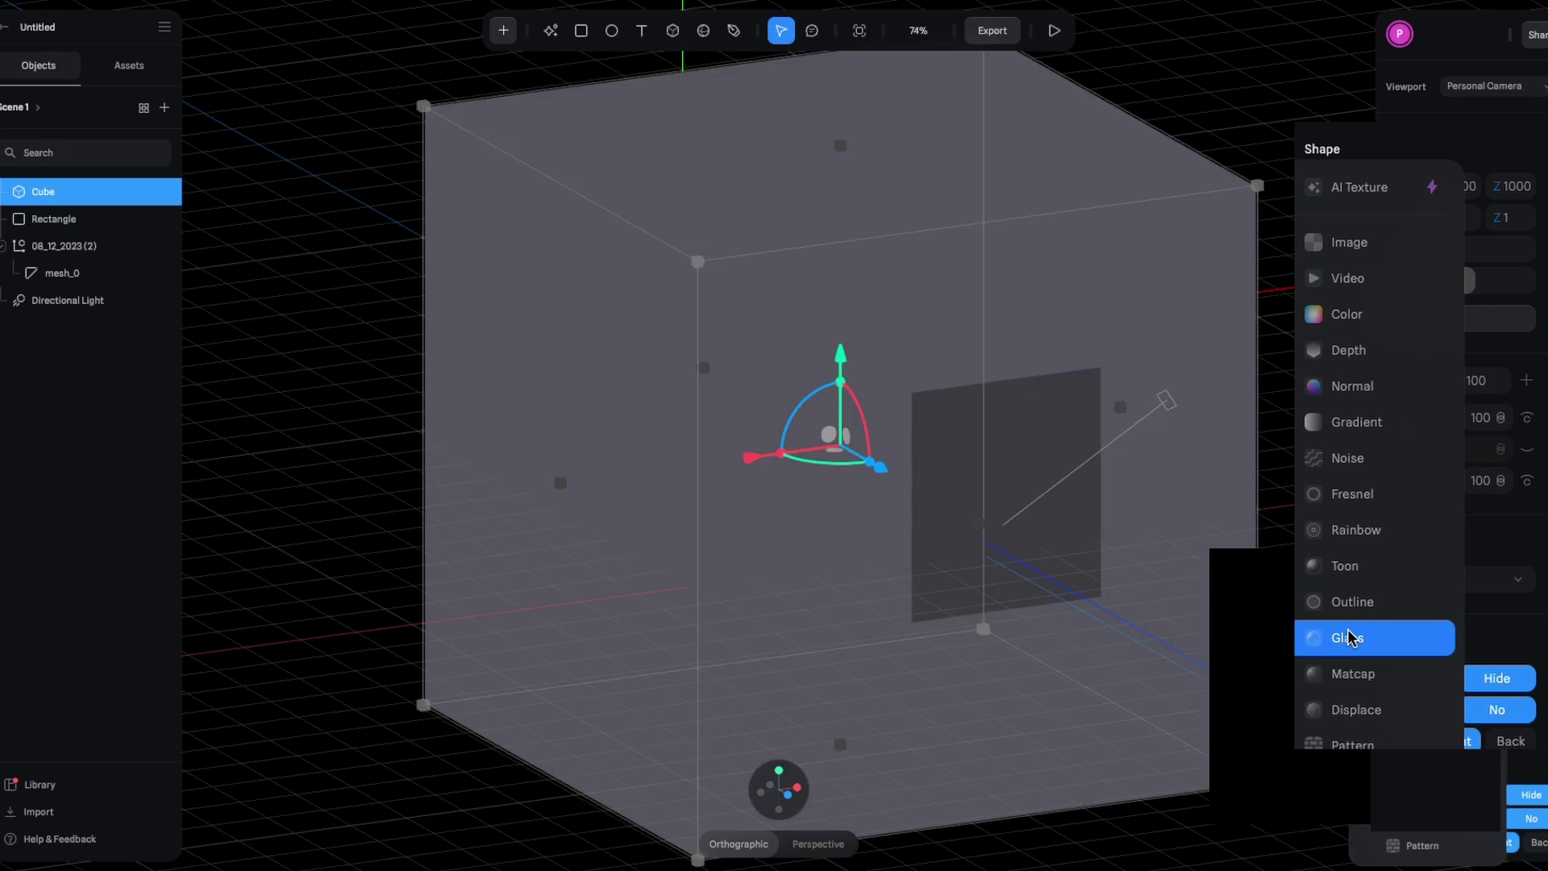
pyautogui.click(1353, 636)
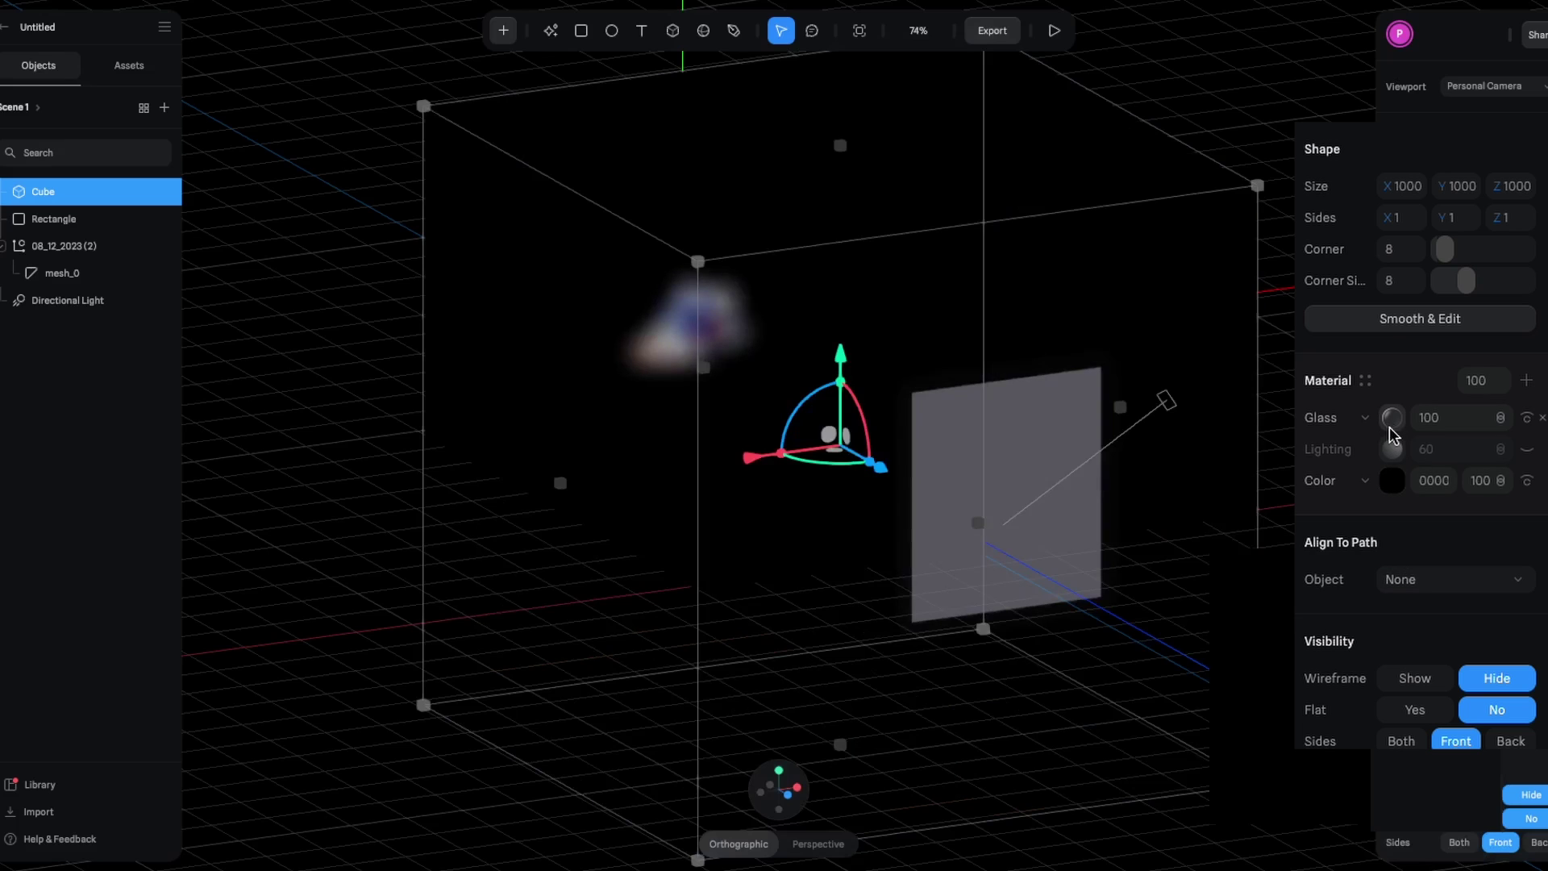
pyautogui.moveTo(1390, 423); pyautogui.dragTo(1389, 494)
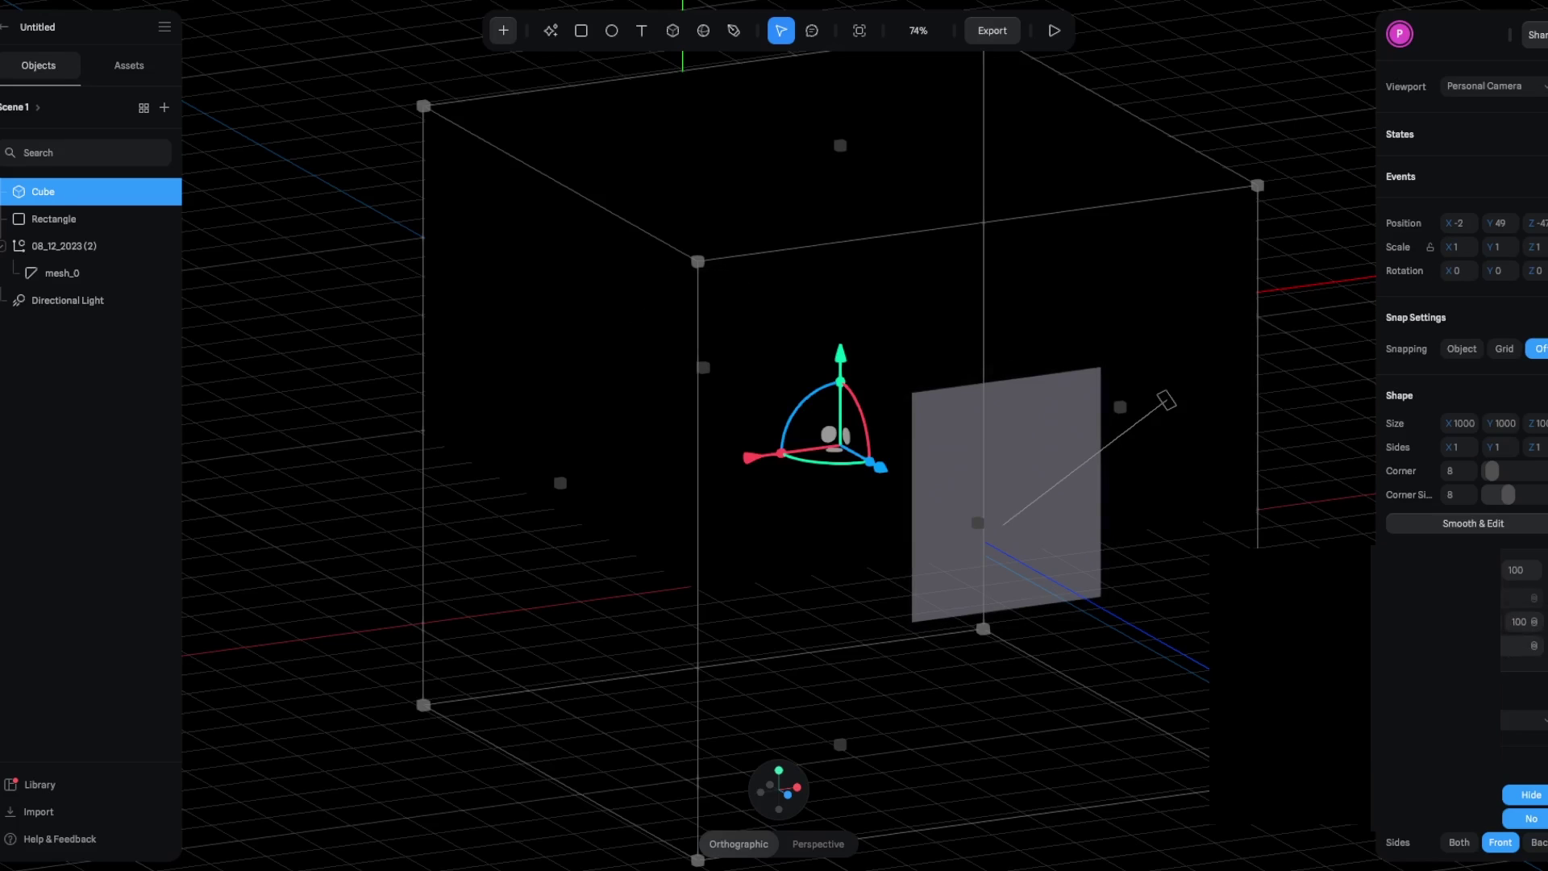
# Step: Change the rectangle's material layer type to Glass
pyautogui.click(1079, 551)
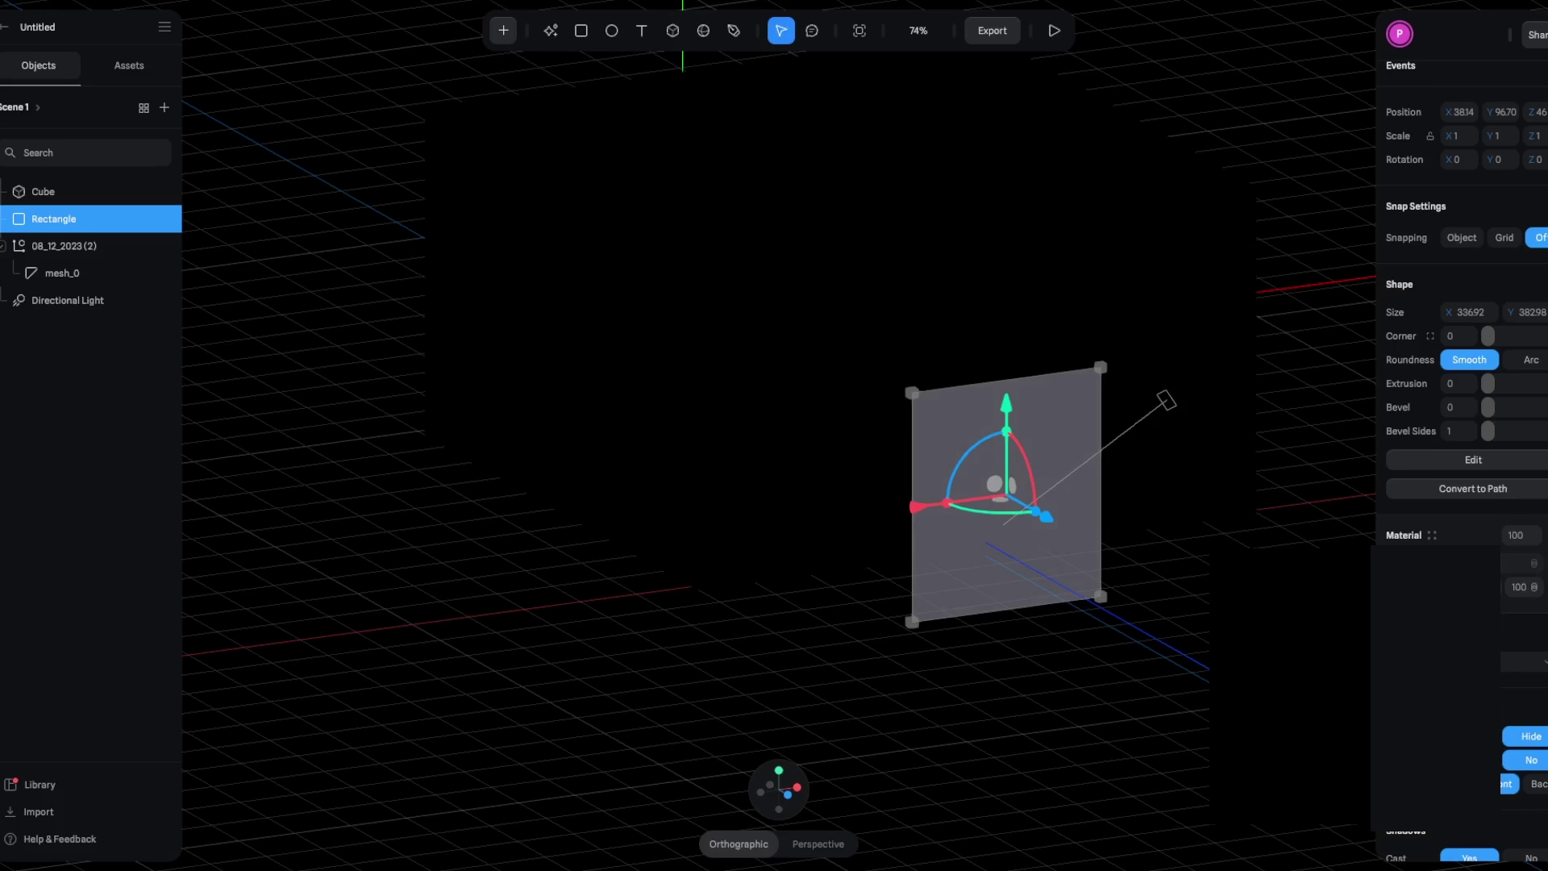
pyautogui.click(1501, 587)
pyautogui.scroll(-1, 1504, 587)
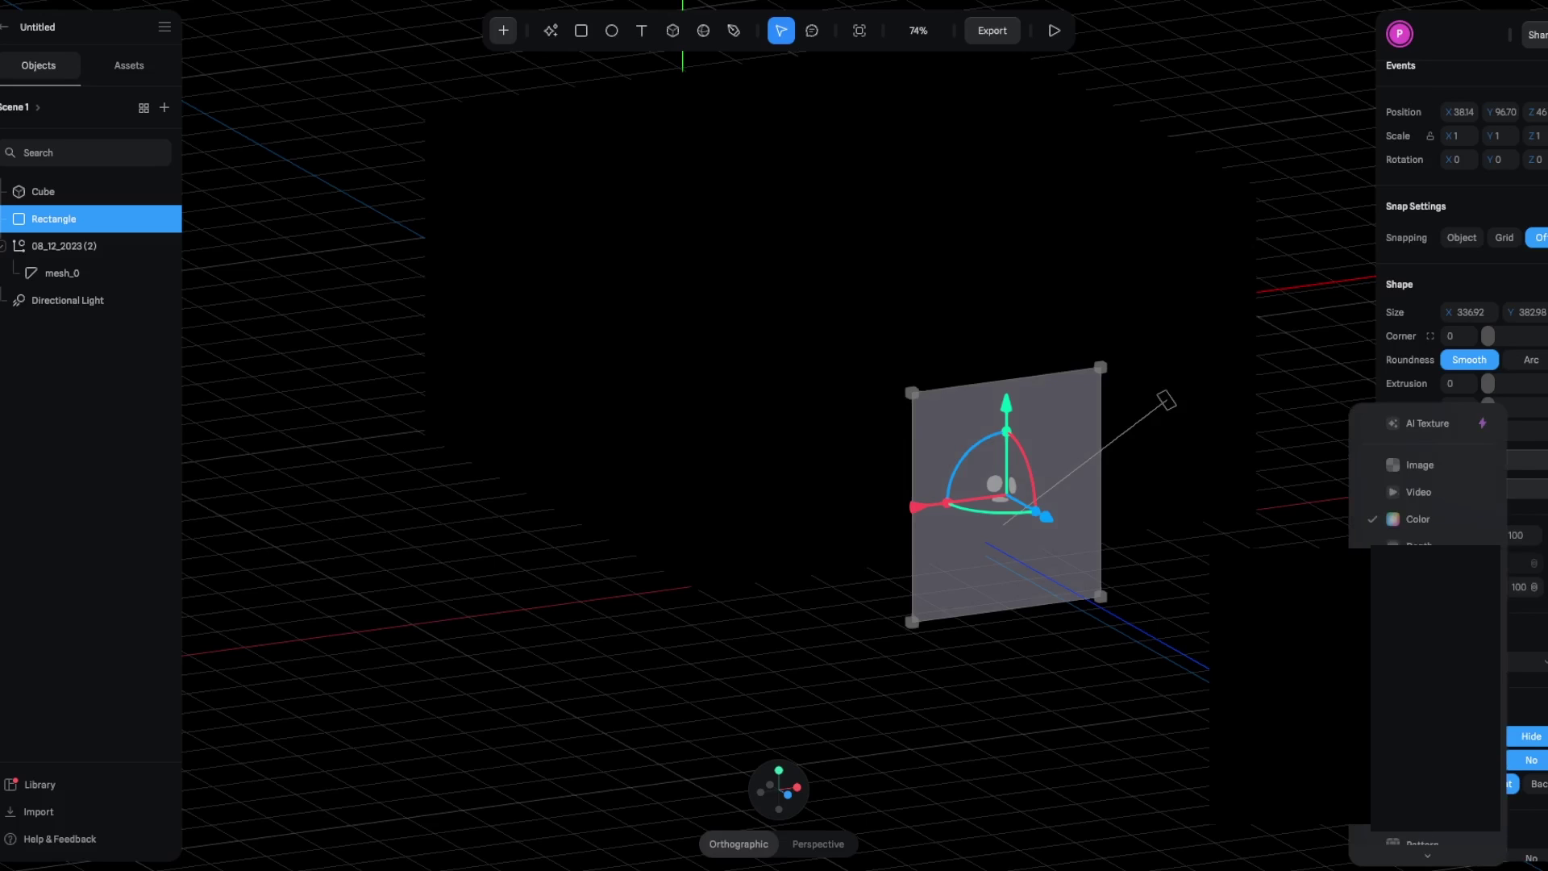
pyautogui.click(1419, 764)
# Step: From a front view, move the rectangle on Y to about 91.57 to frame the shoe
pyautogui.click(1116, 691)
pyautogui.keyDown('alt'); pyautogui.moveTo(1168, 705); pyautogui.dragTo(1126, 694); pyautogui.keyUp('alt')
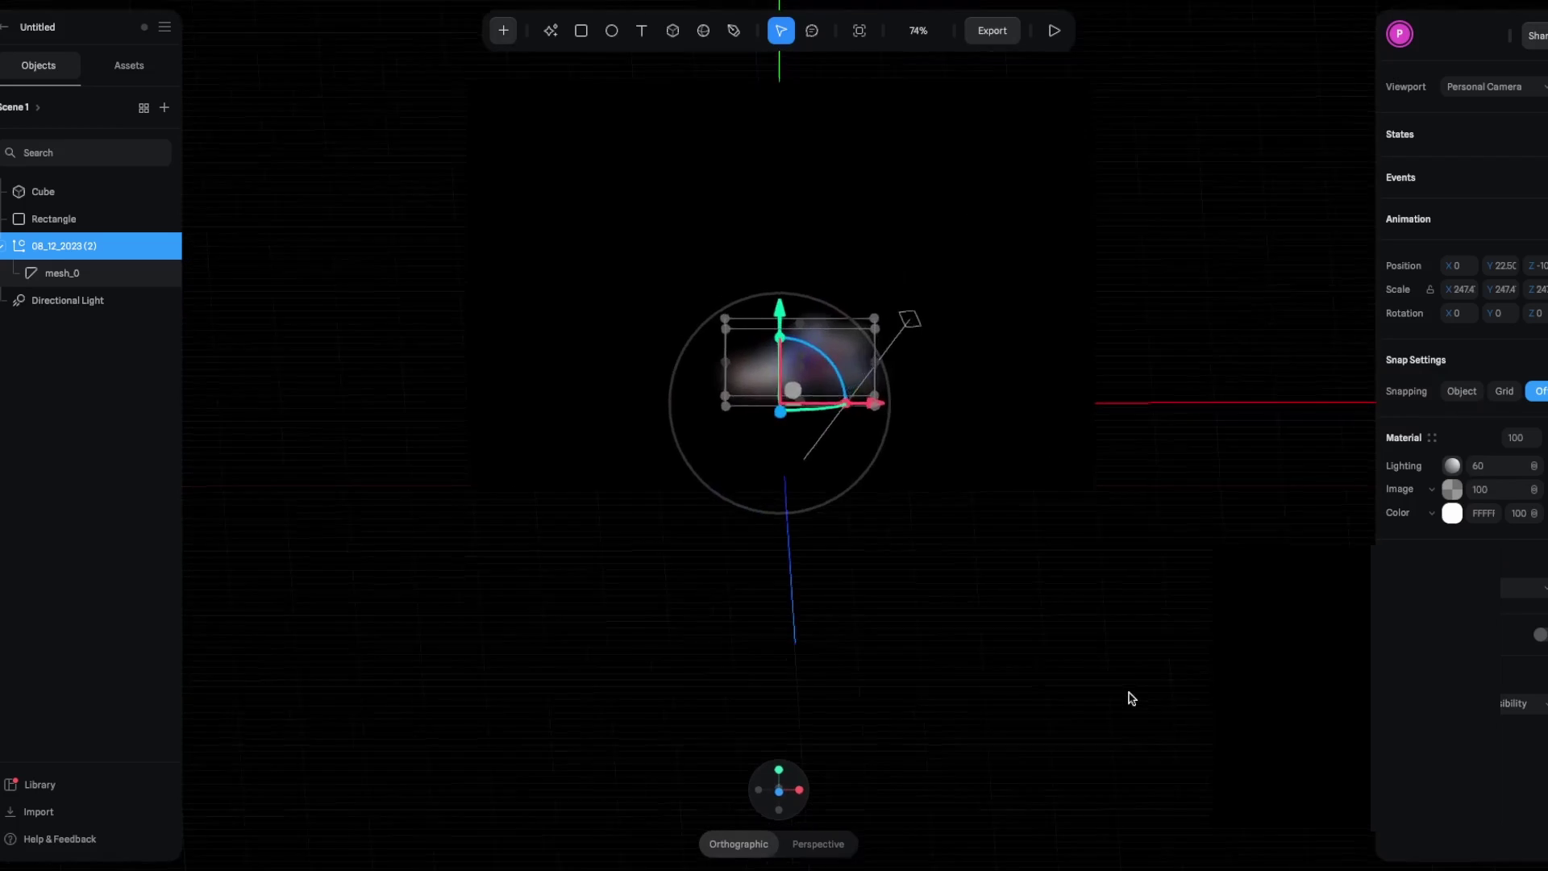
pyautogui.moveTo(1124, 693)
pyautogui.keyDown('alt'); pyautogui.mouseDown()
pyautogui.moveTo(1094, 691)
pyautogui.moveTo(1124, 694)
pyautogui.mouseUp(); pyautogui.keyUp('alt')
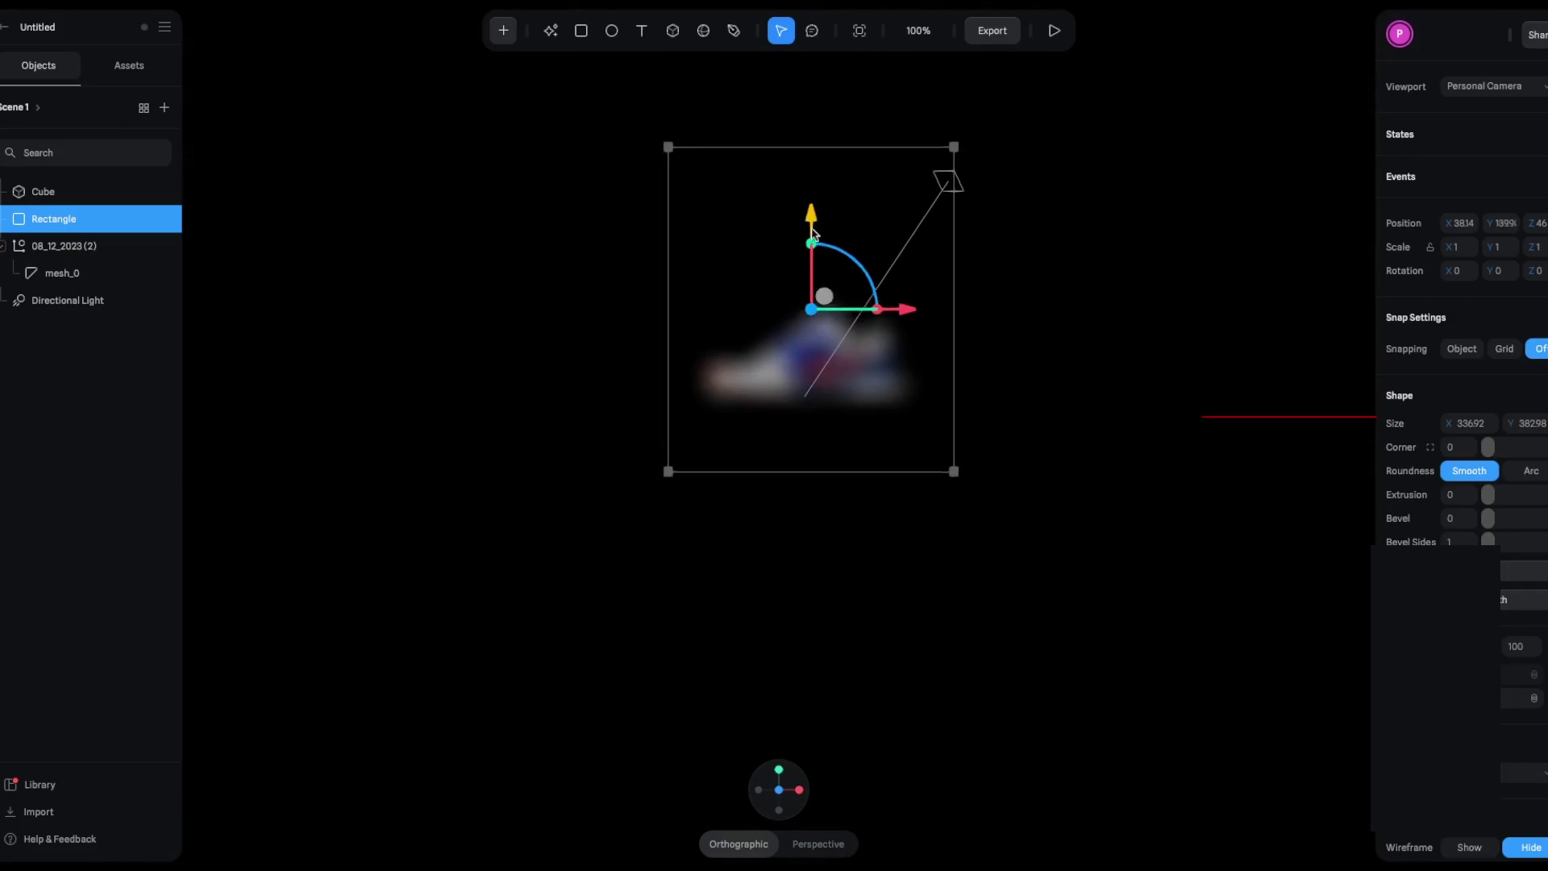
pyautogui.moveTo(813, 234); pyautogui.dragTo(802, 273)
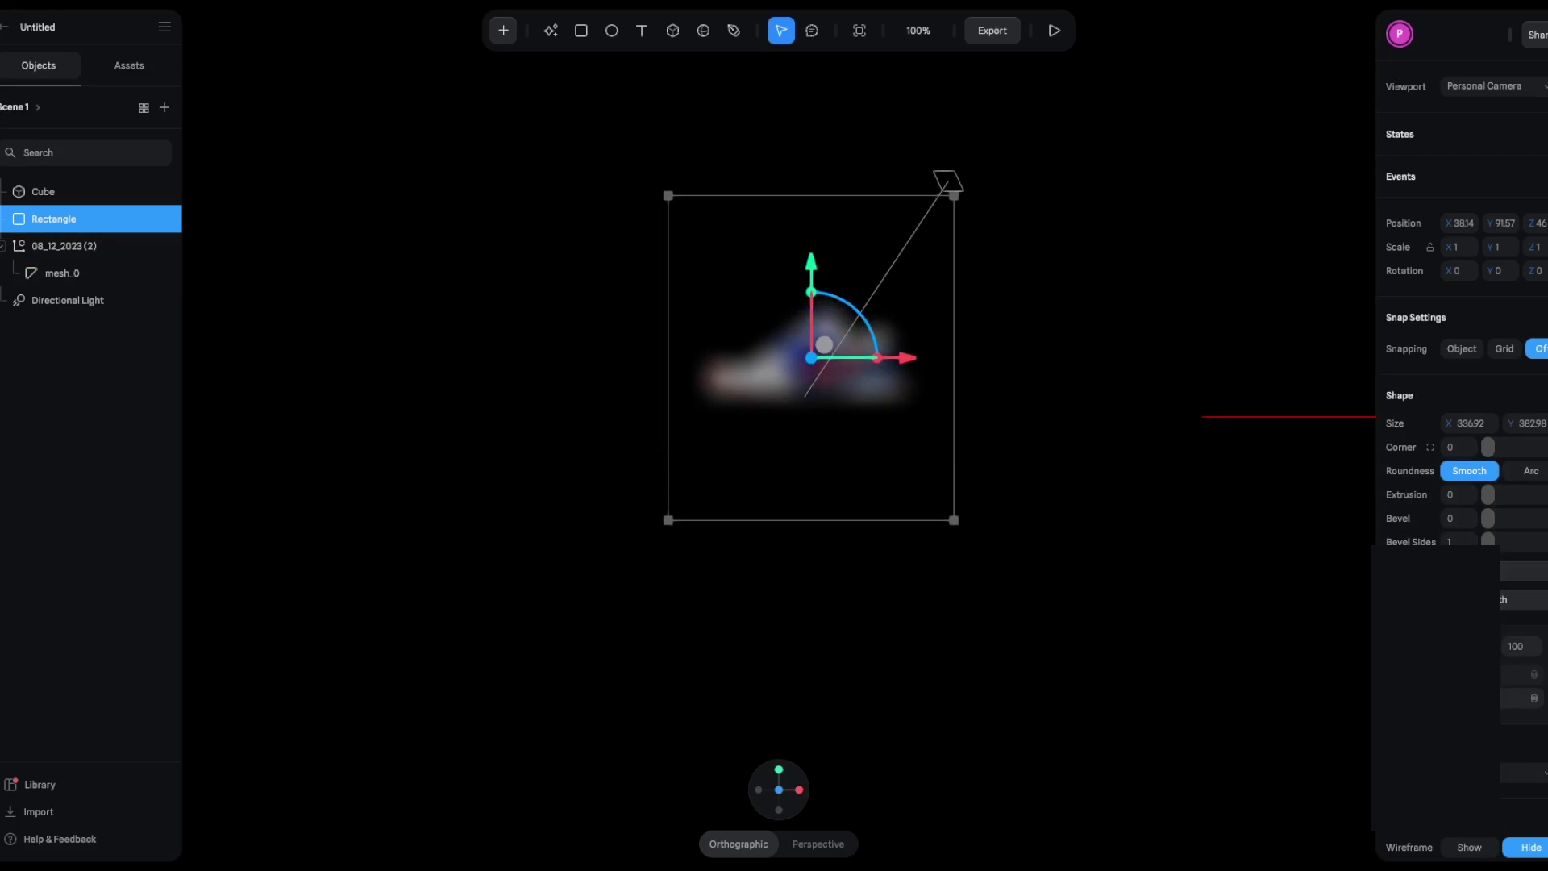
pyautogui.click(1524, 735)
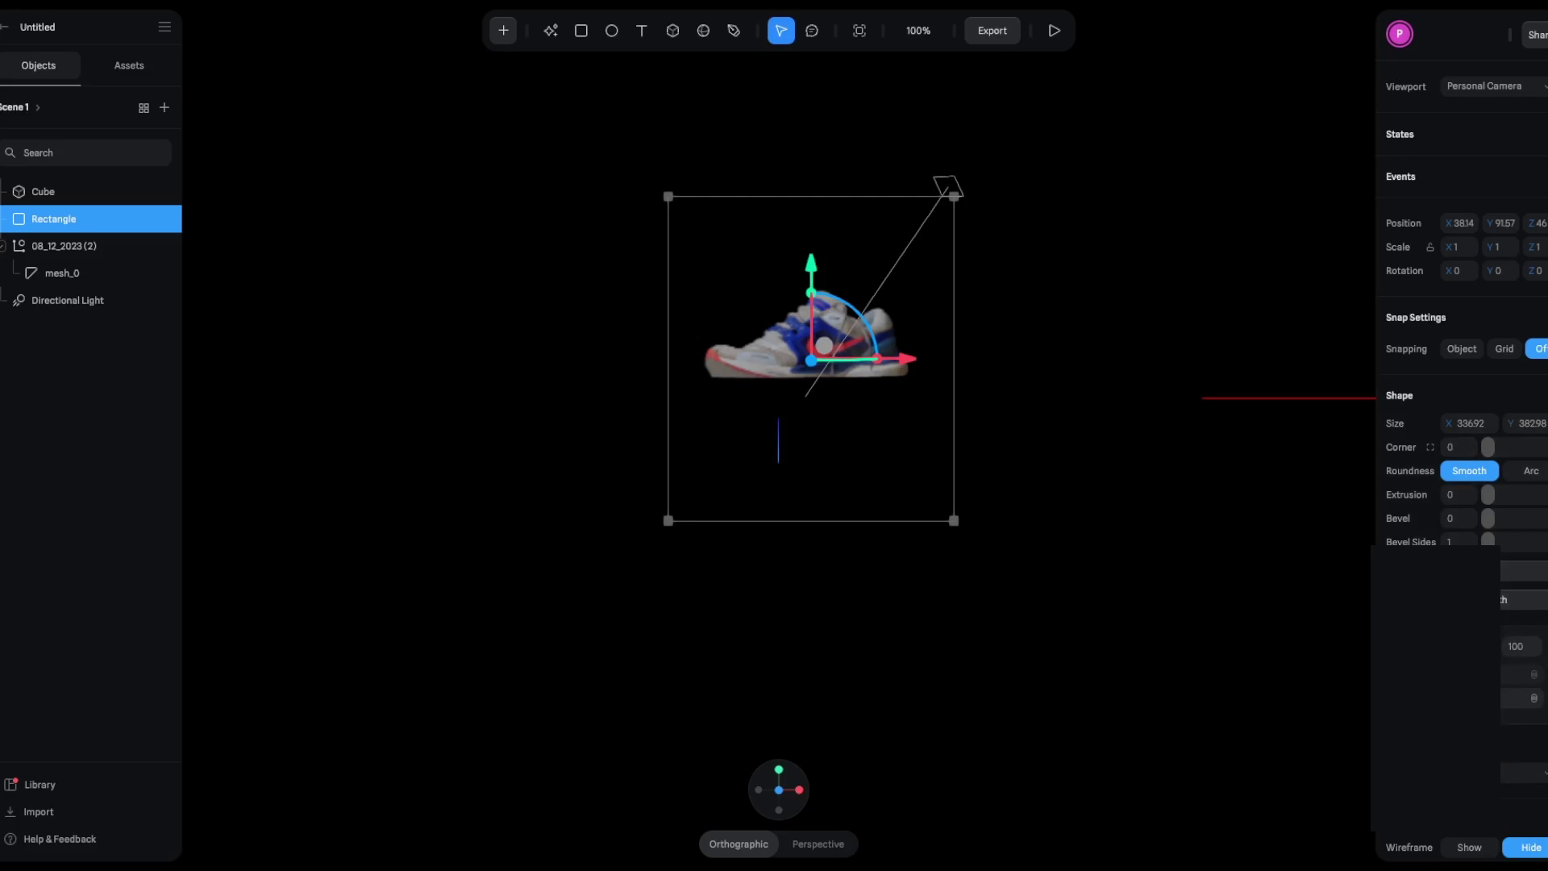
# Step: Add another Glass layer to the rectangle and adjust its colour
pyautogui.click(1546, 646)
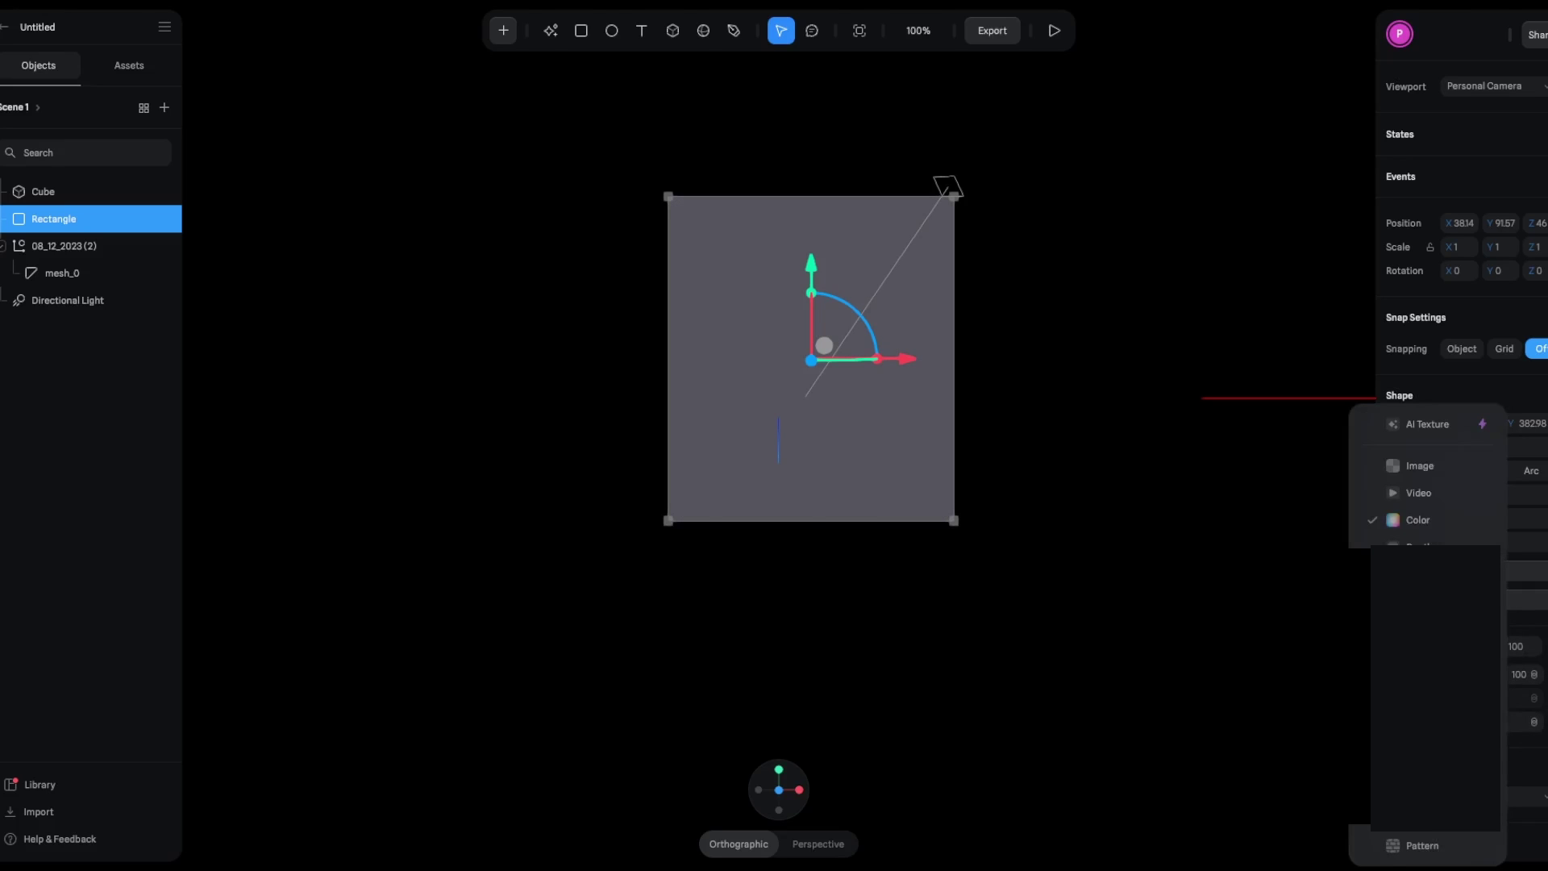
pyautogui.click(1421, 765)
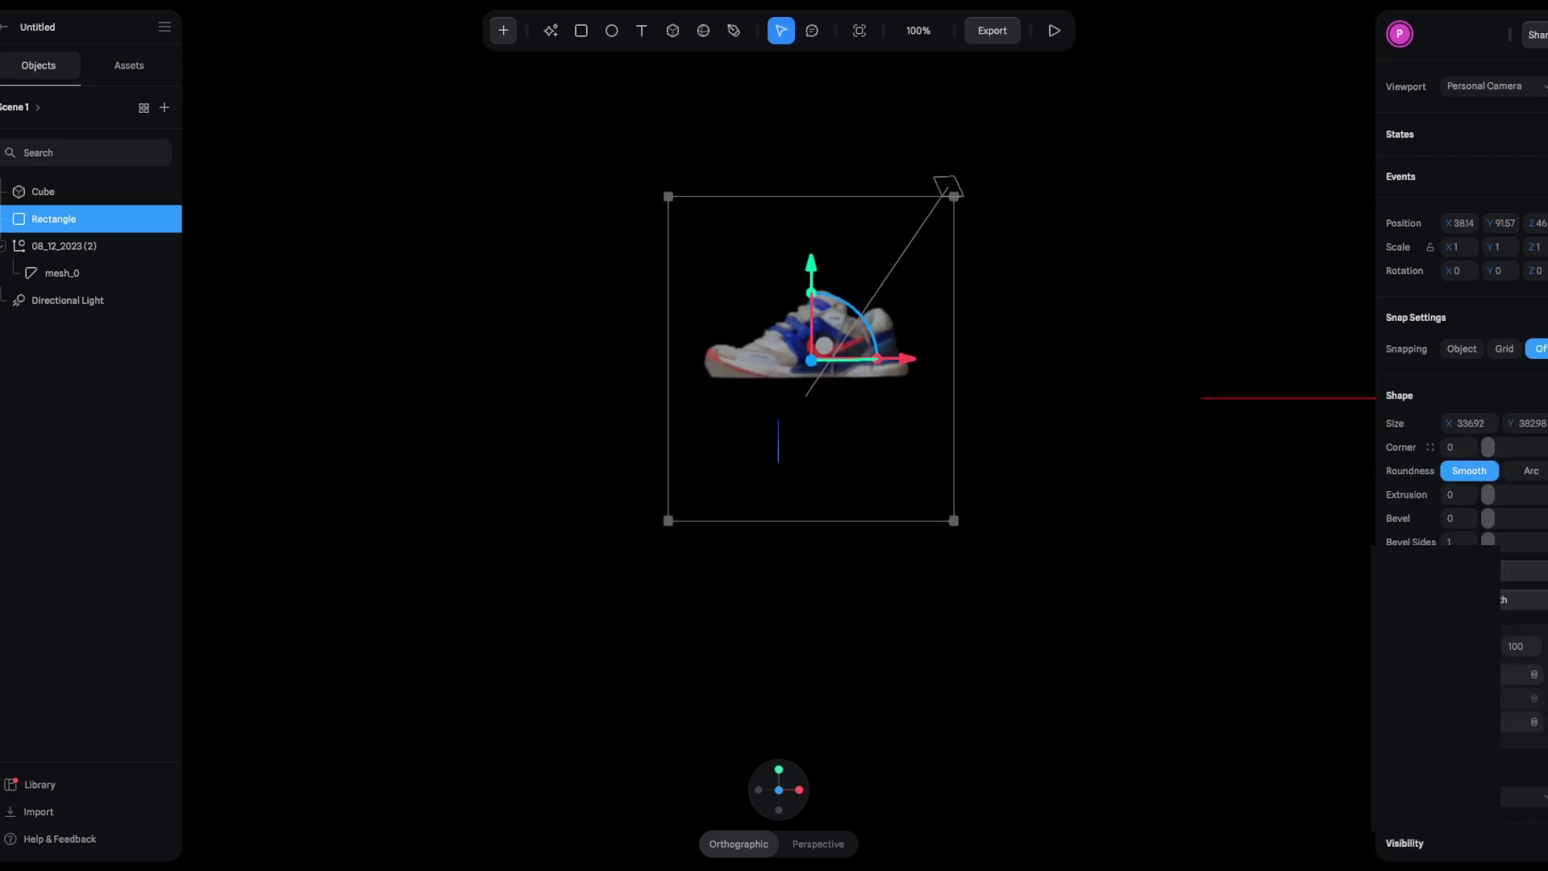
pyautogui.click(1453, 738)
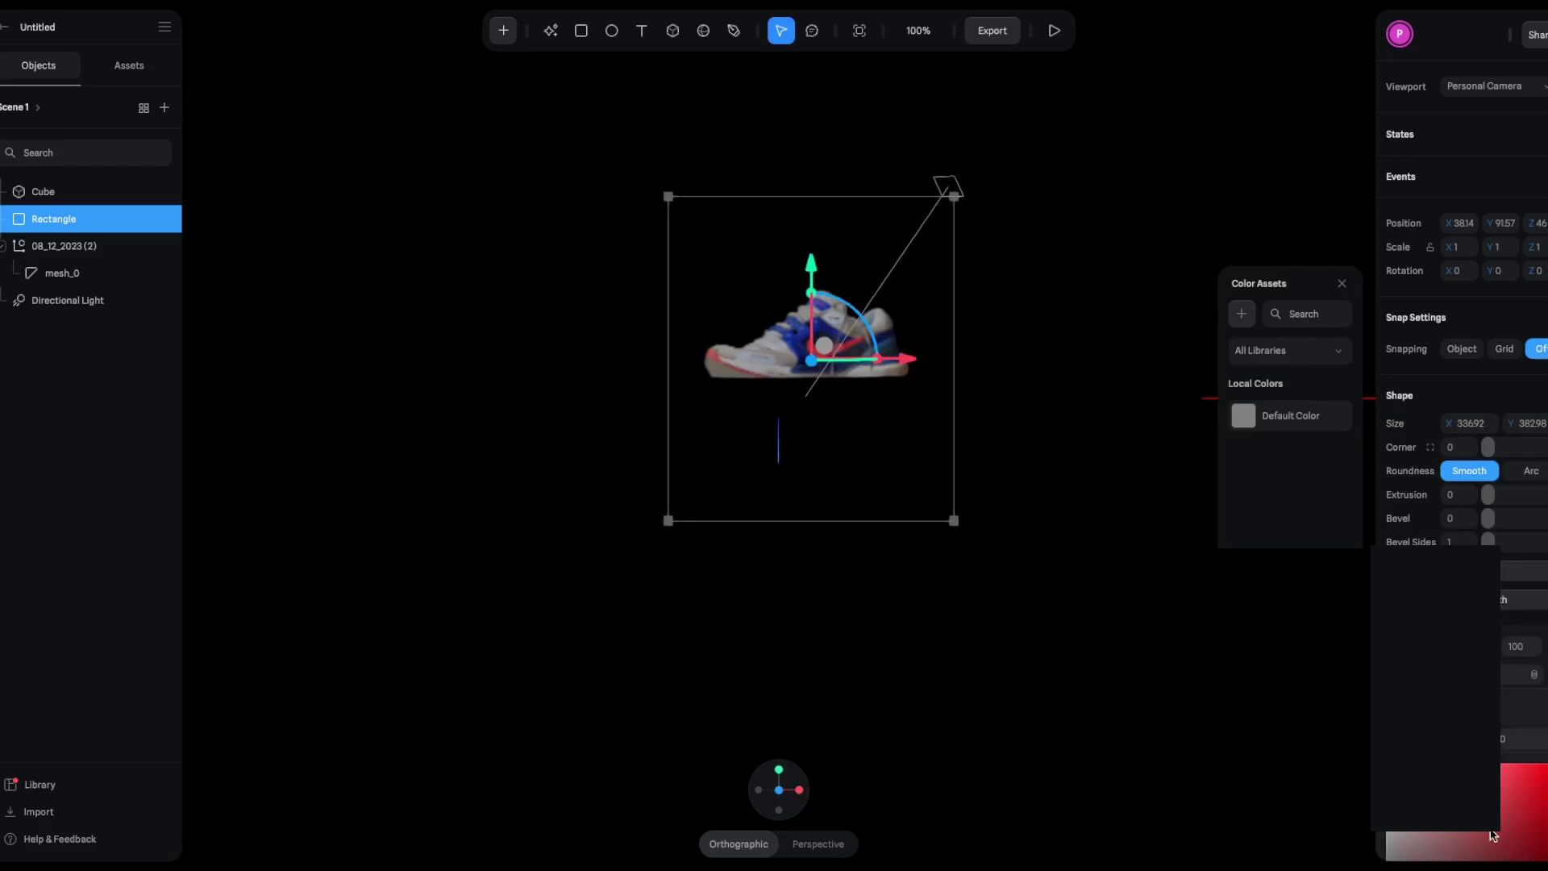
pyautogui.moveTo(1456, 806)
pyautogui.mouseDown()
pyautogui.moveTo(1442, 778)
pyautogui.moveTo(1389, 764)
pyautogui.mouseUp()
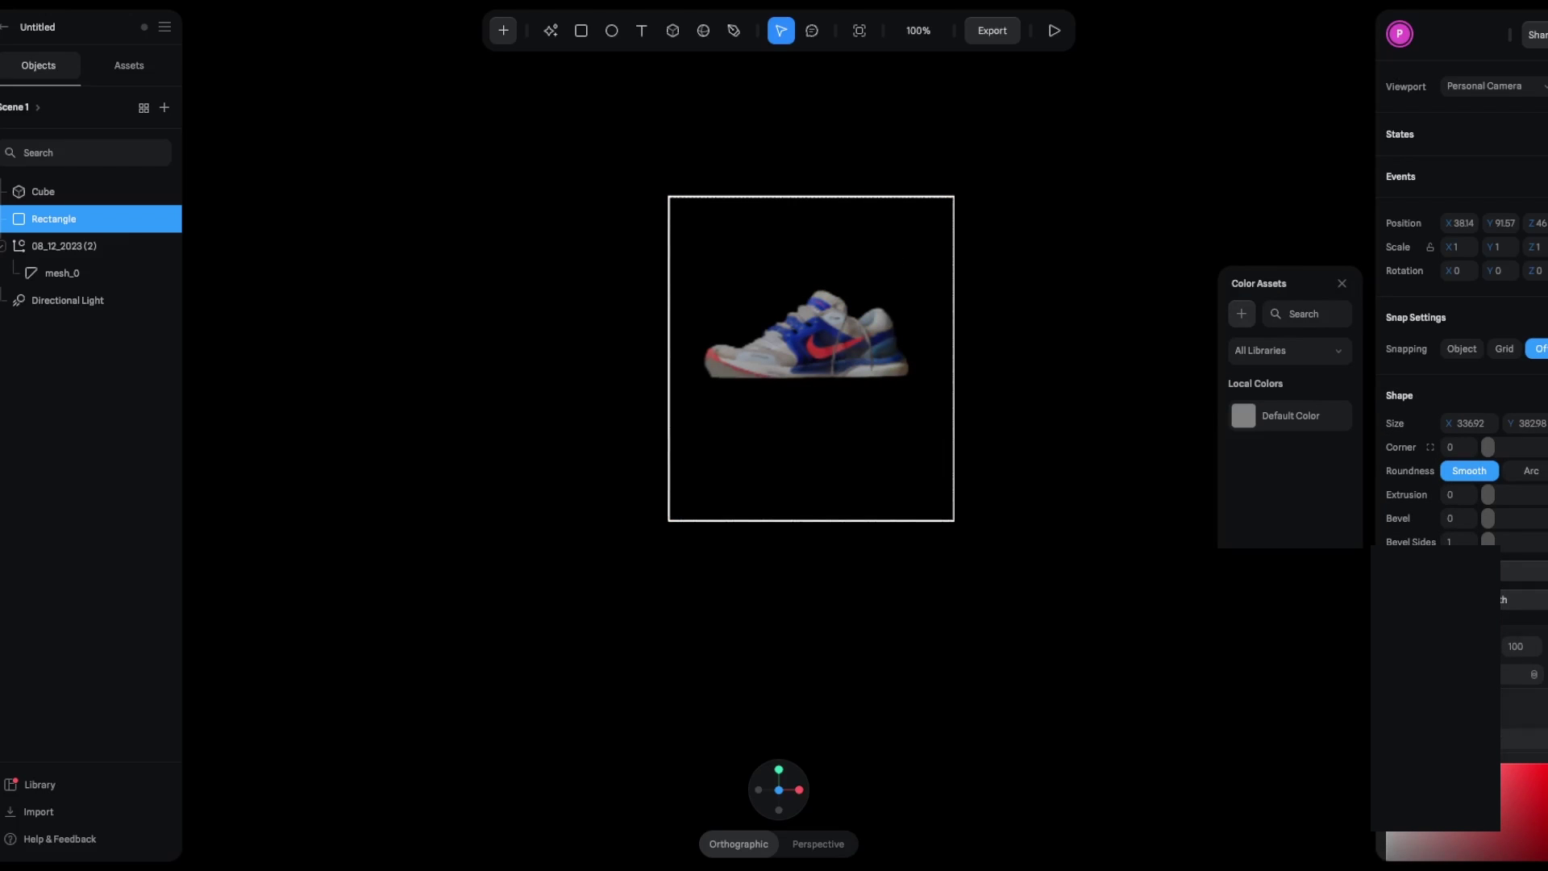
# Step: Set the rectangle's Shape Corner radius to 16
pyautogui.click(1460, 450)
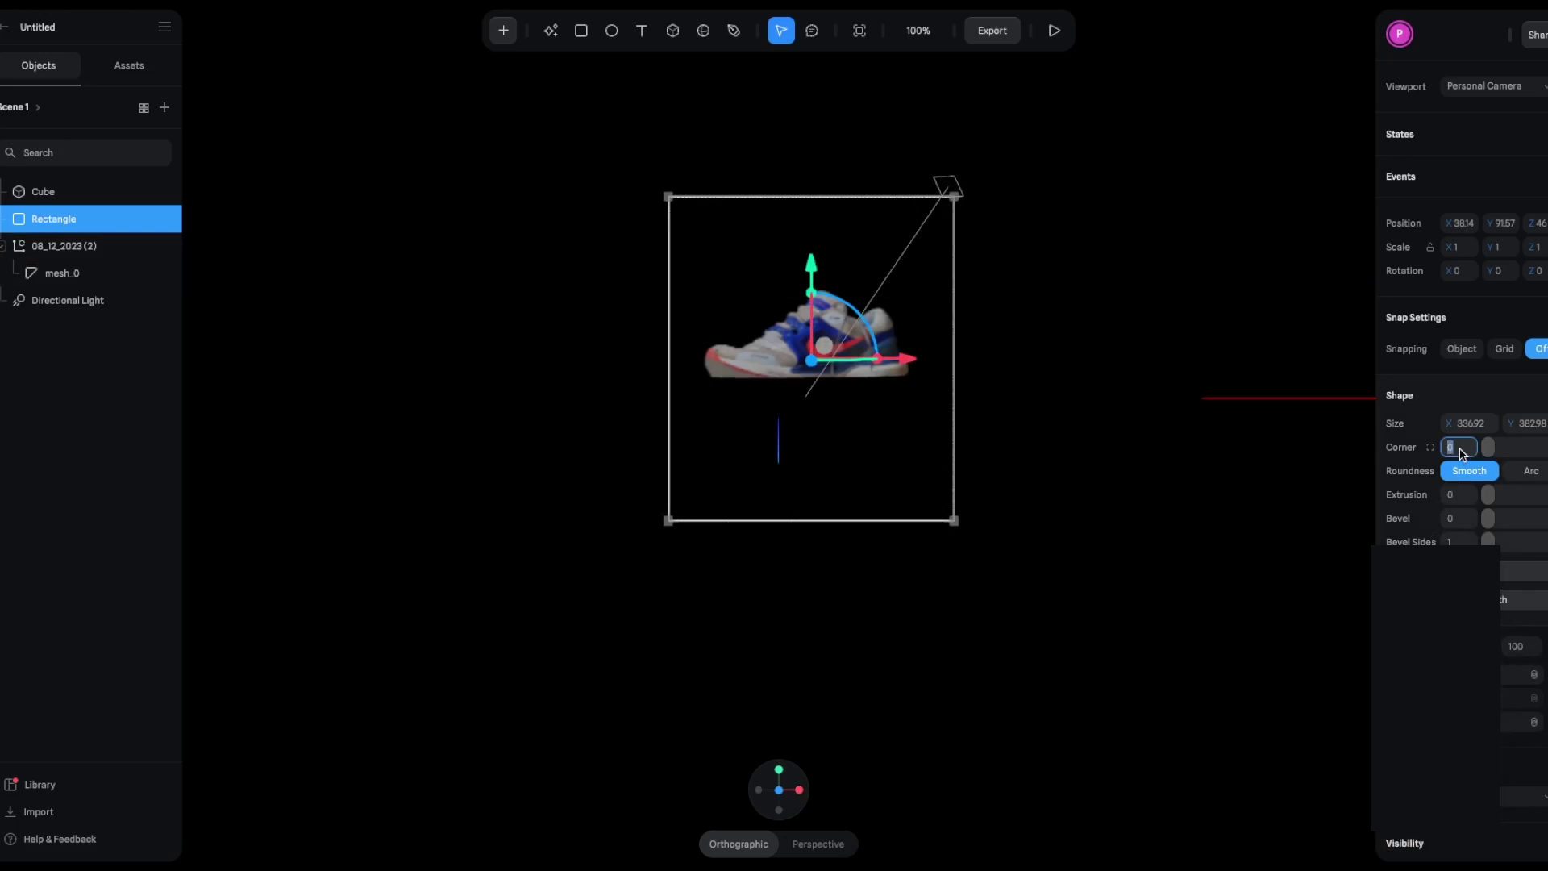
pyautogui.write('16')
pyautogui.press('Return')
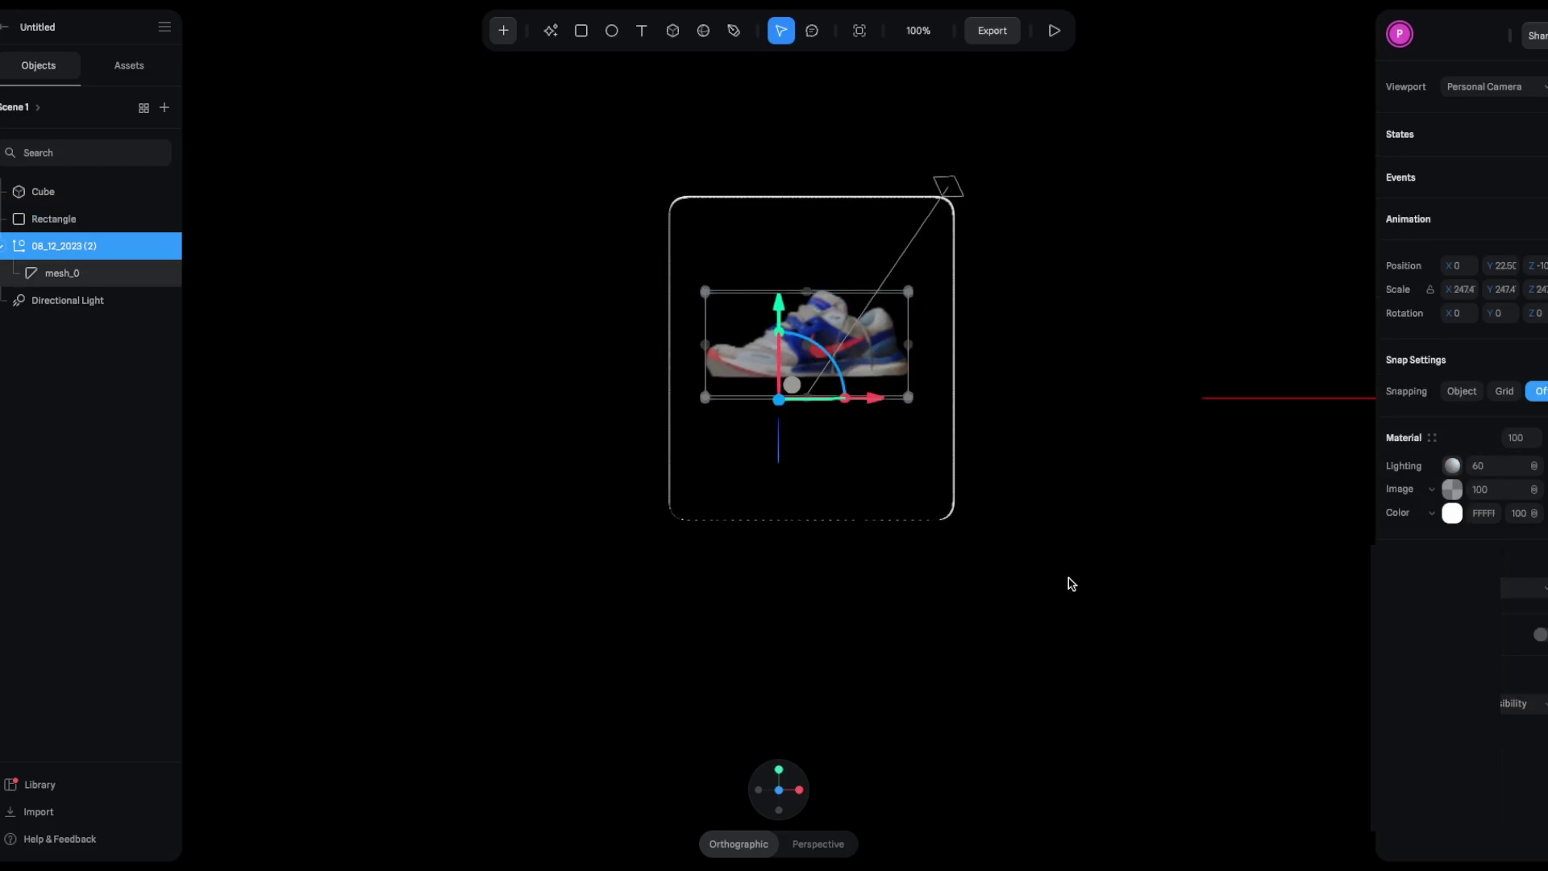
# Step: Orbit the viewport around the shoe and glass frame to check the parallax depth
pyautogui.moveTo(1069, 577)
pyautogui.keyDown('alt'); pyautogui.mouseDown()
pyautogui.moveTo(1093, 602)
pyautogui.moveTo(1058, 570)
pyautogui.moveTo(1075, 573)
pyautogui.mouseUp(); pyautogui.keyUp('alt')
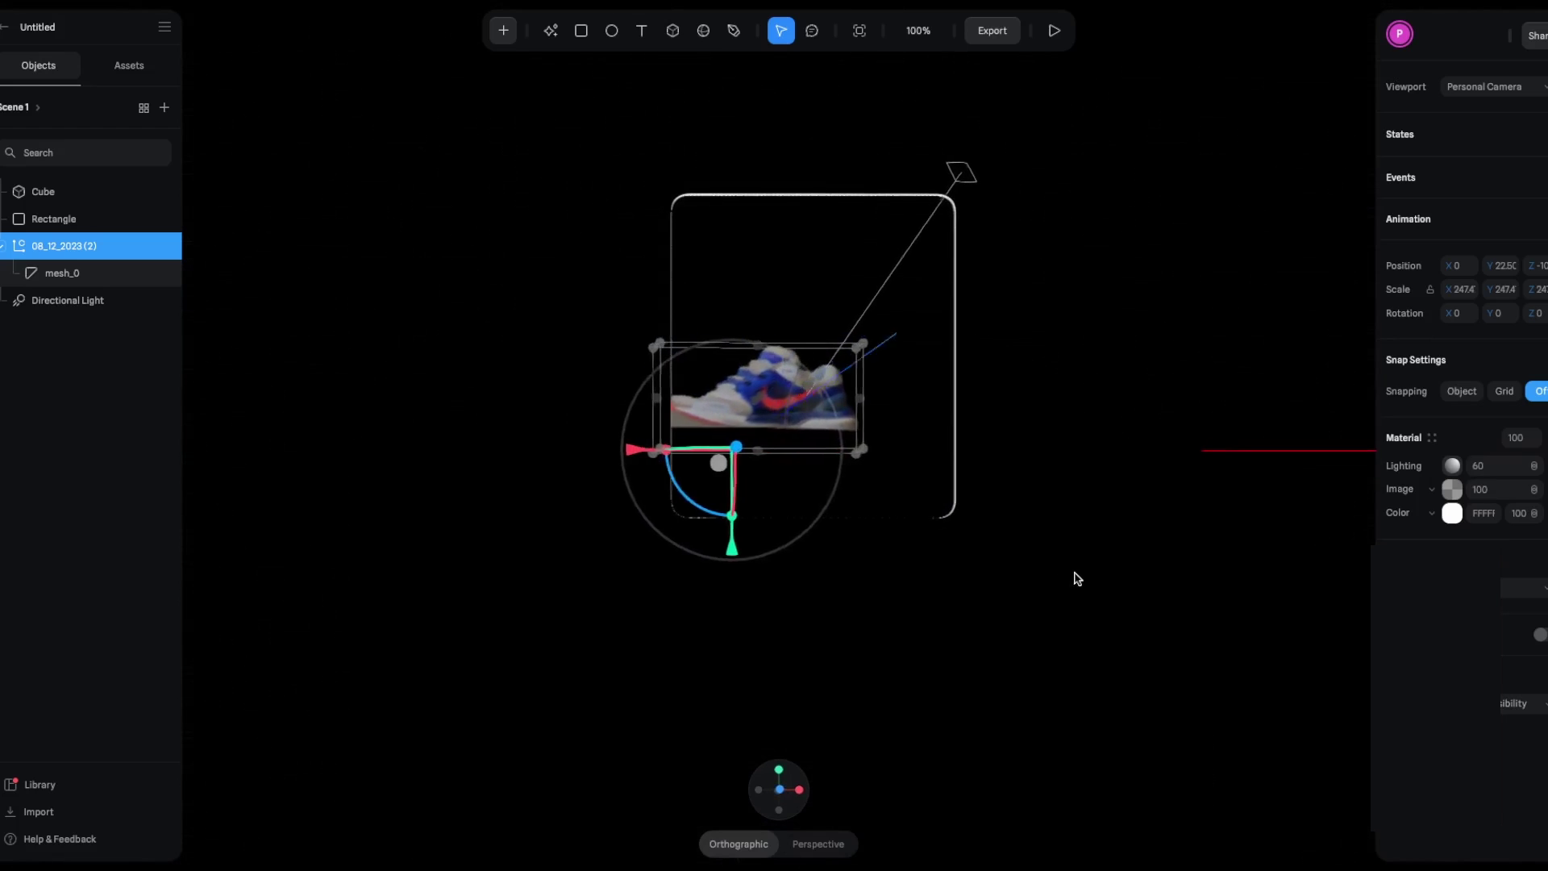
pyautogui.moveTo(1077, 578); pyautogui.dragTo(1064, 580, button='right')
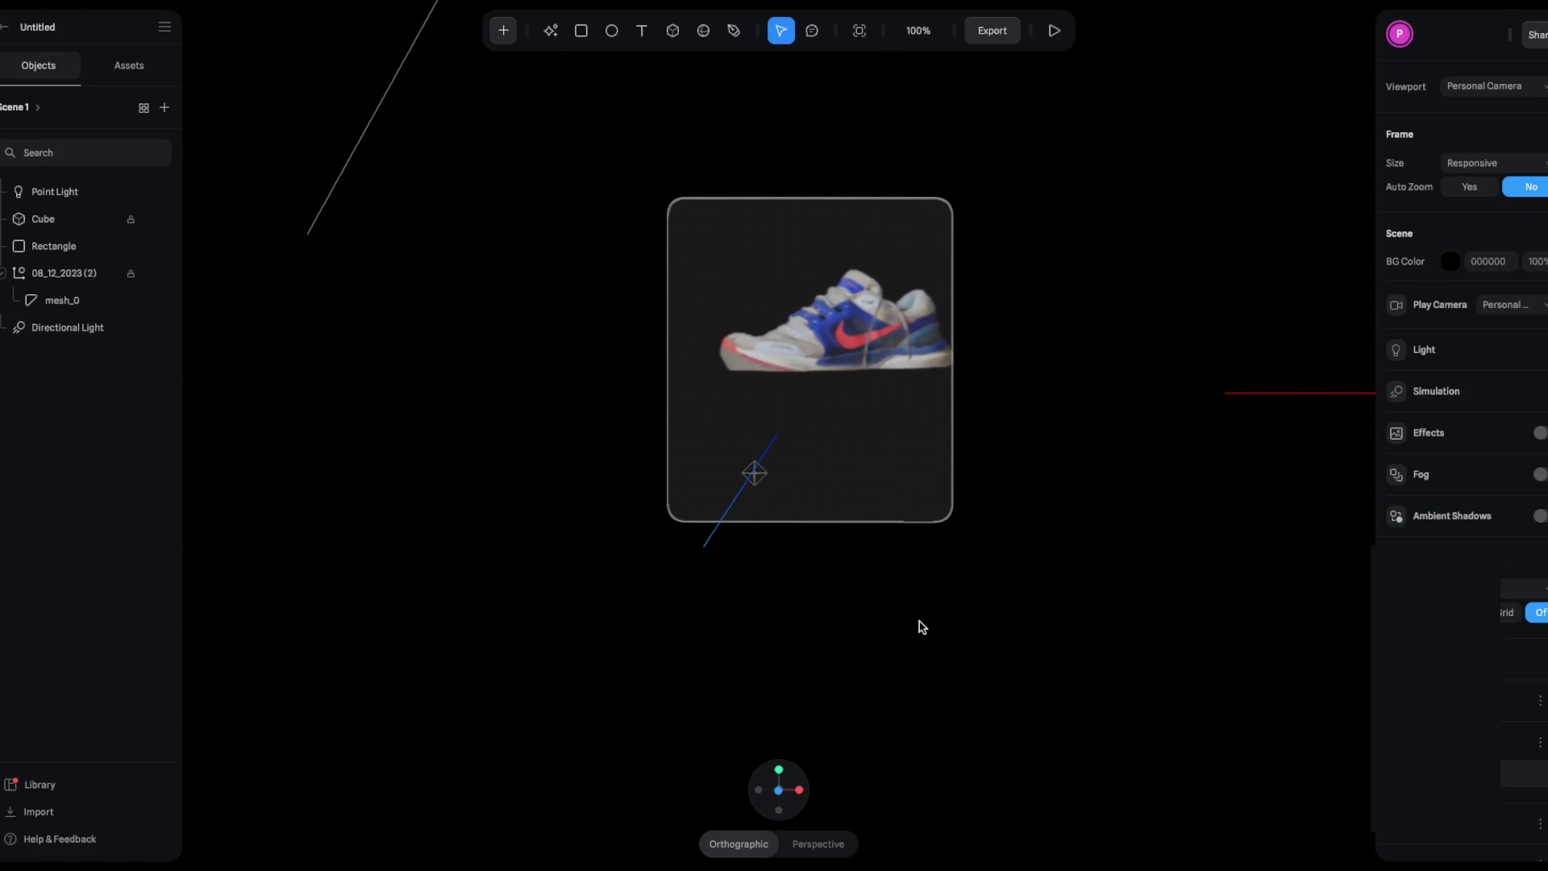
pyautogui.moveTo(921, 626); pyautogui.dragTo(933, 610, button='right')
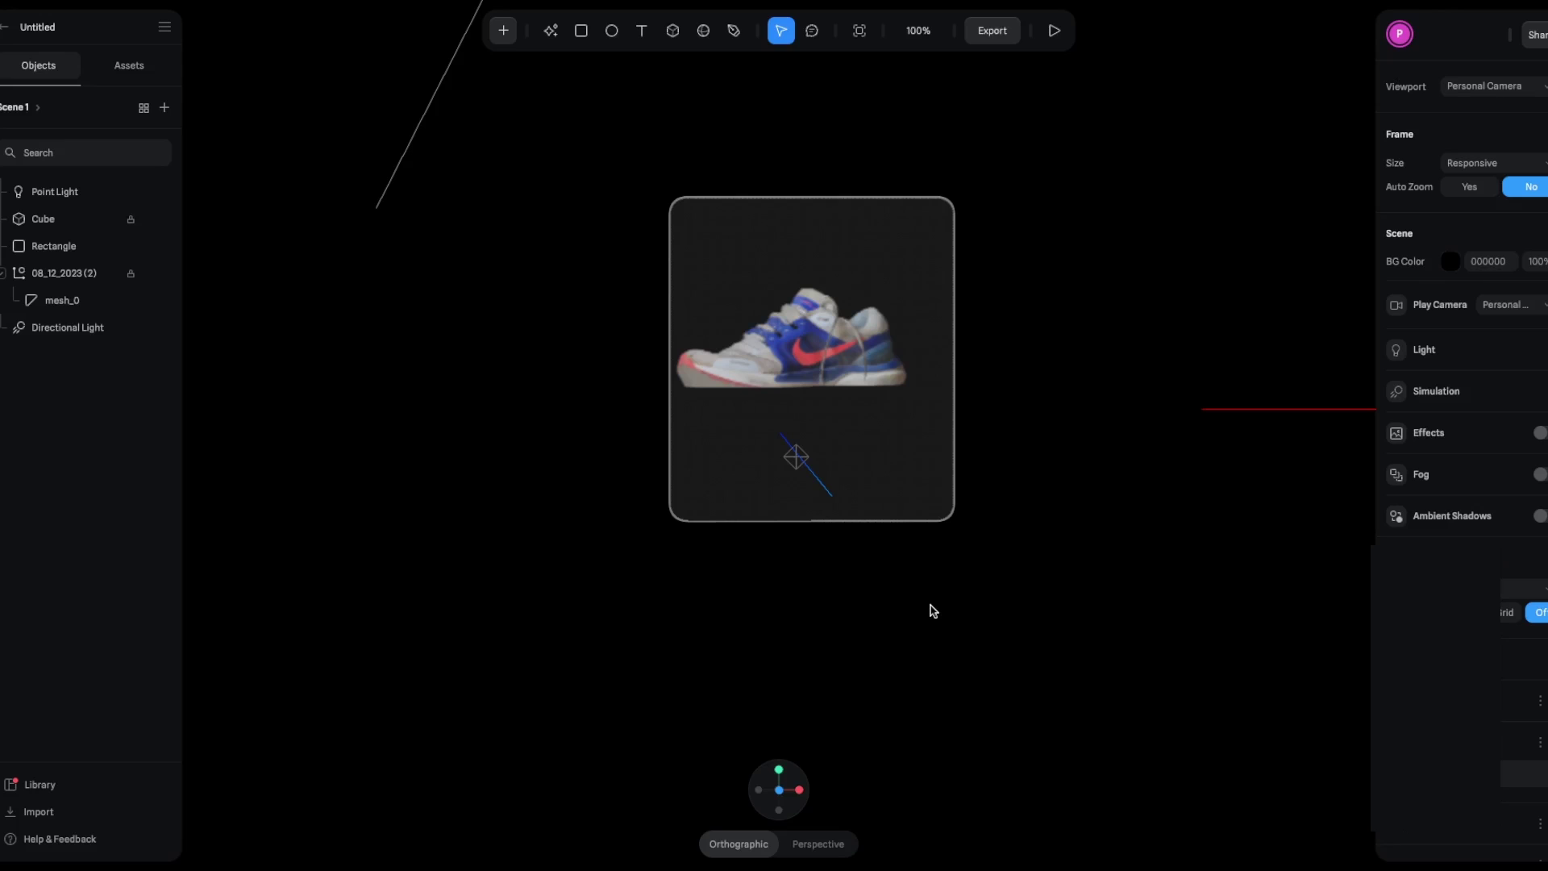
# Step: From the Export panel's Public URL options, copy the Spline scene's embed code
pyautogui.click(1006, 36)
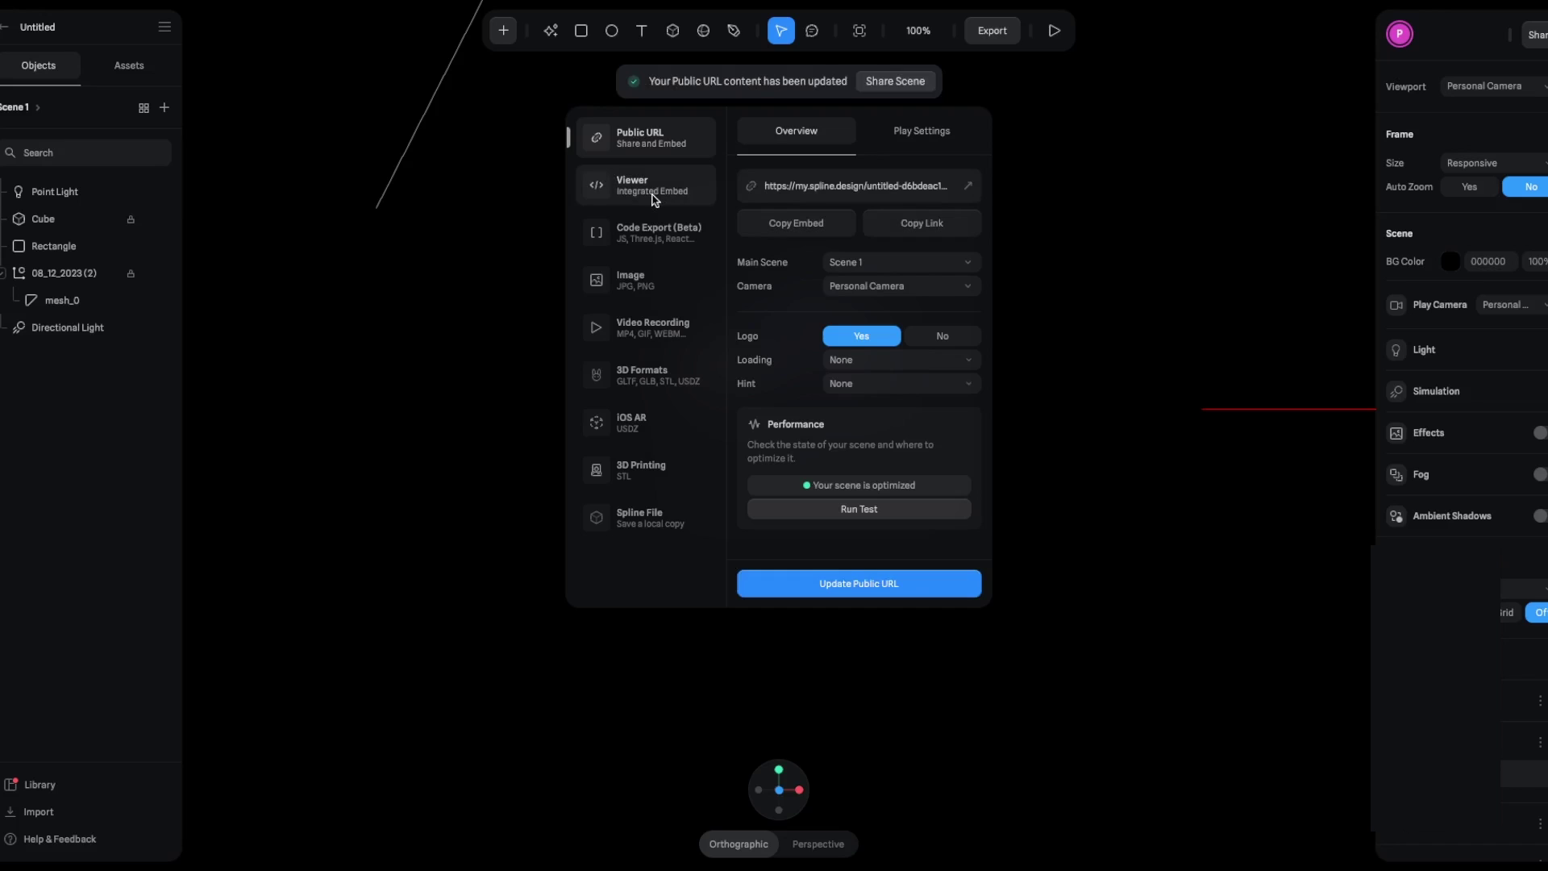
pyautogui.click(654, 200)
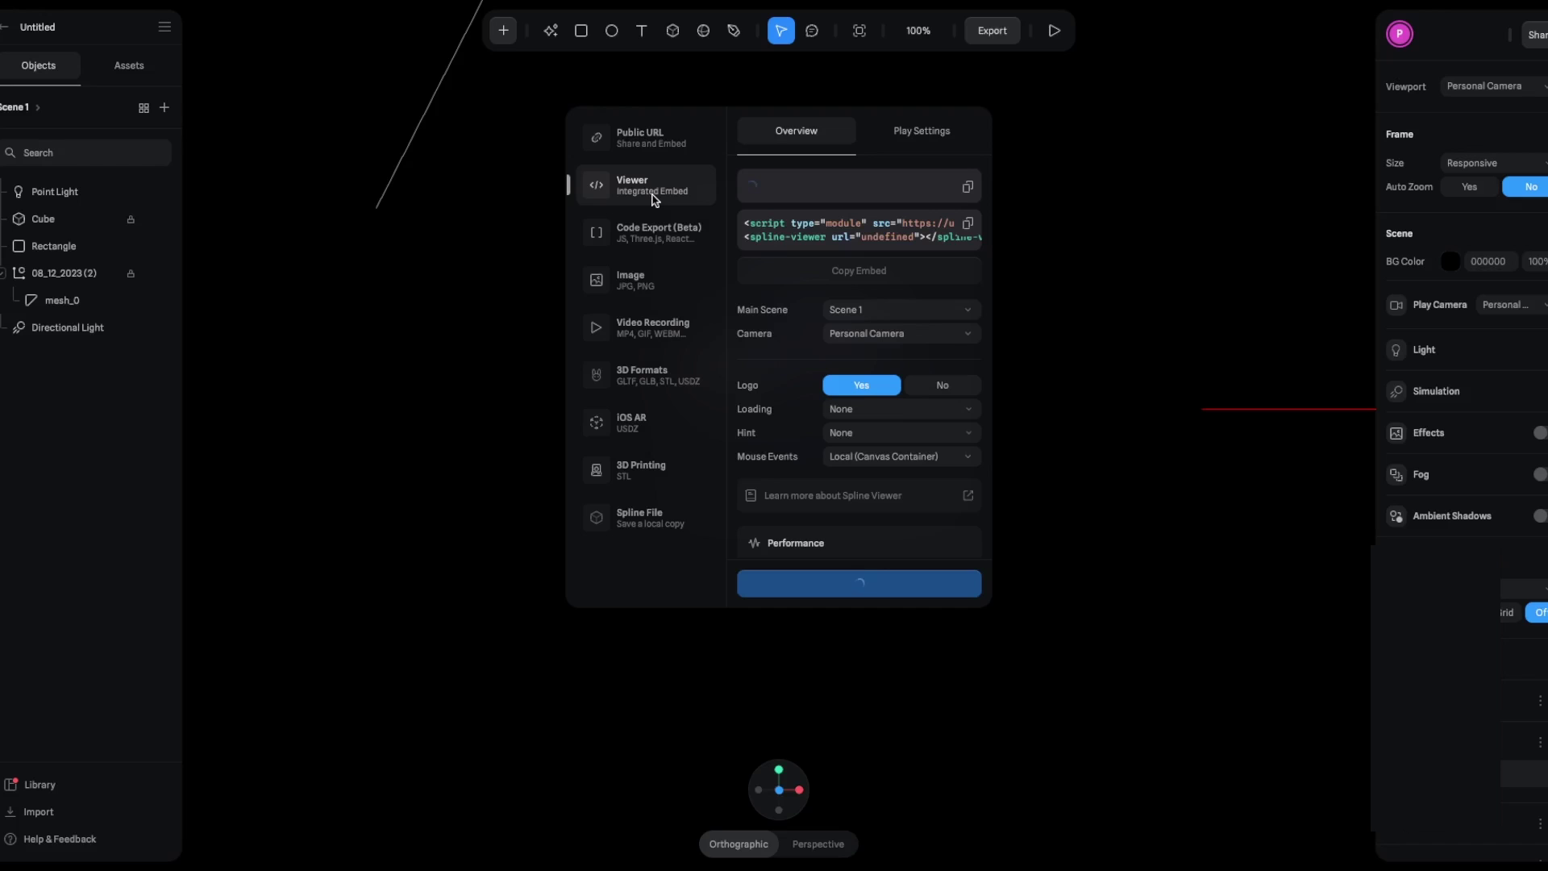
pyautogui.click(630, 147)
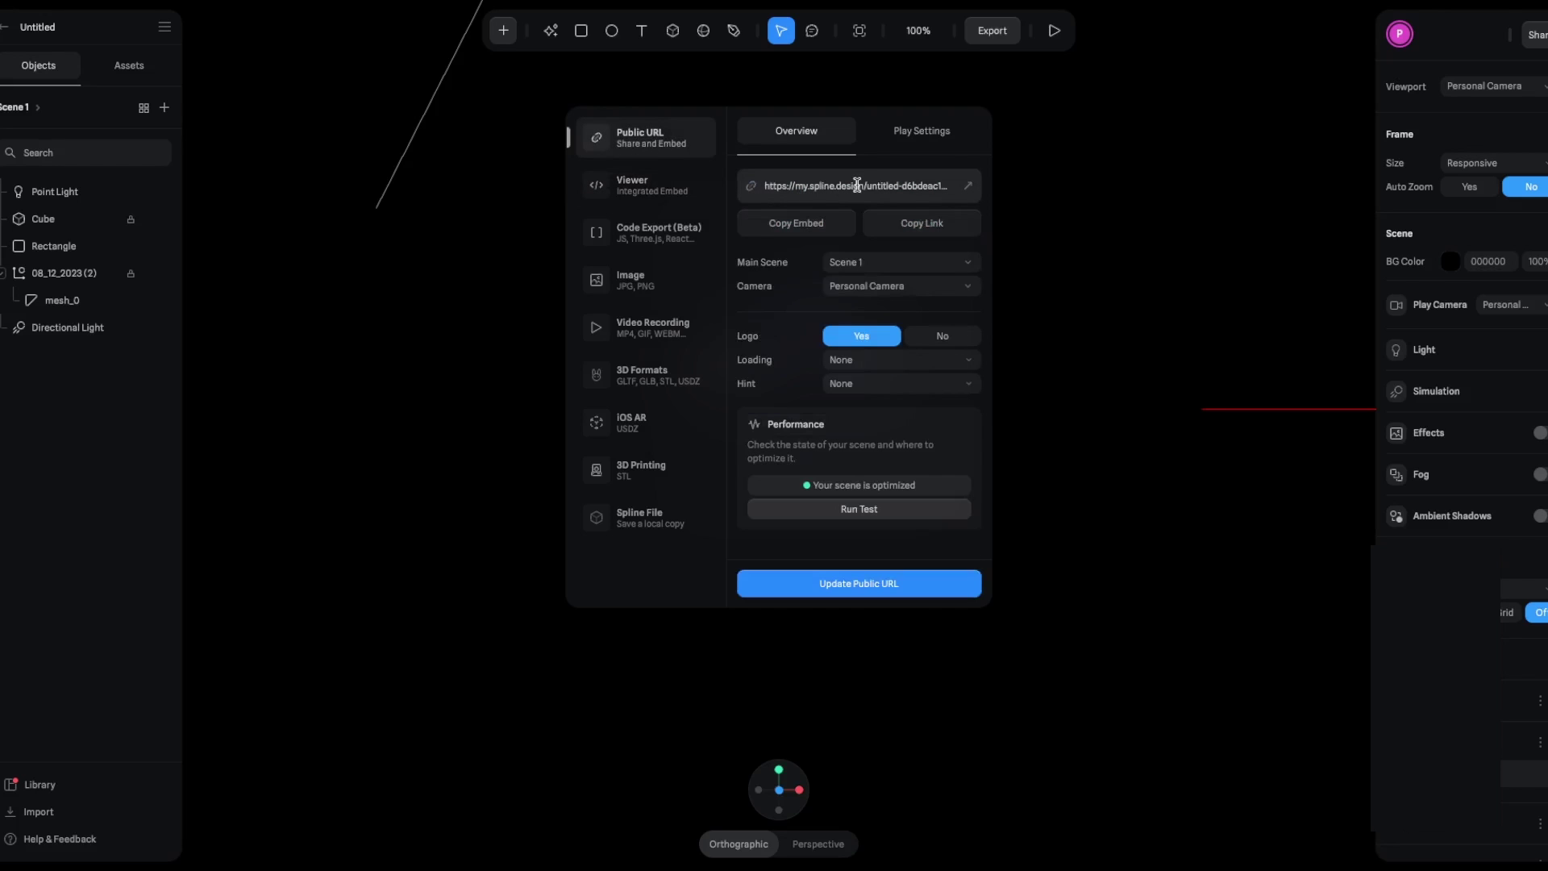
pyautogui.click(796, 224)
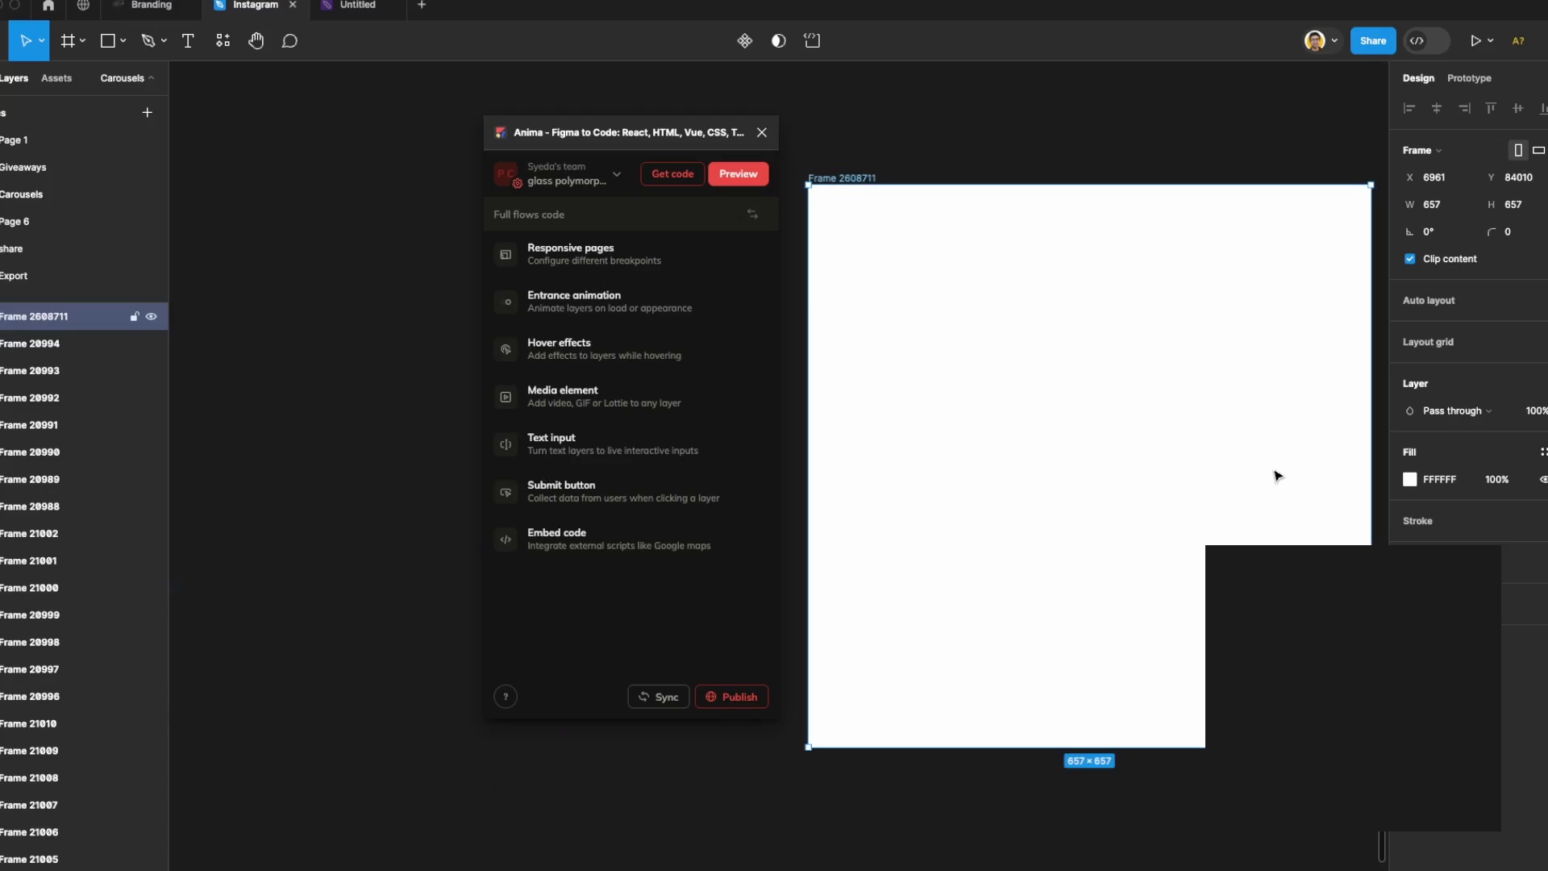
# Step: Draw a square inside Frame 2608711 and launch the Anima plugin
pyautogui.press('r')
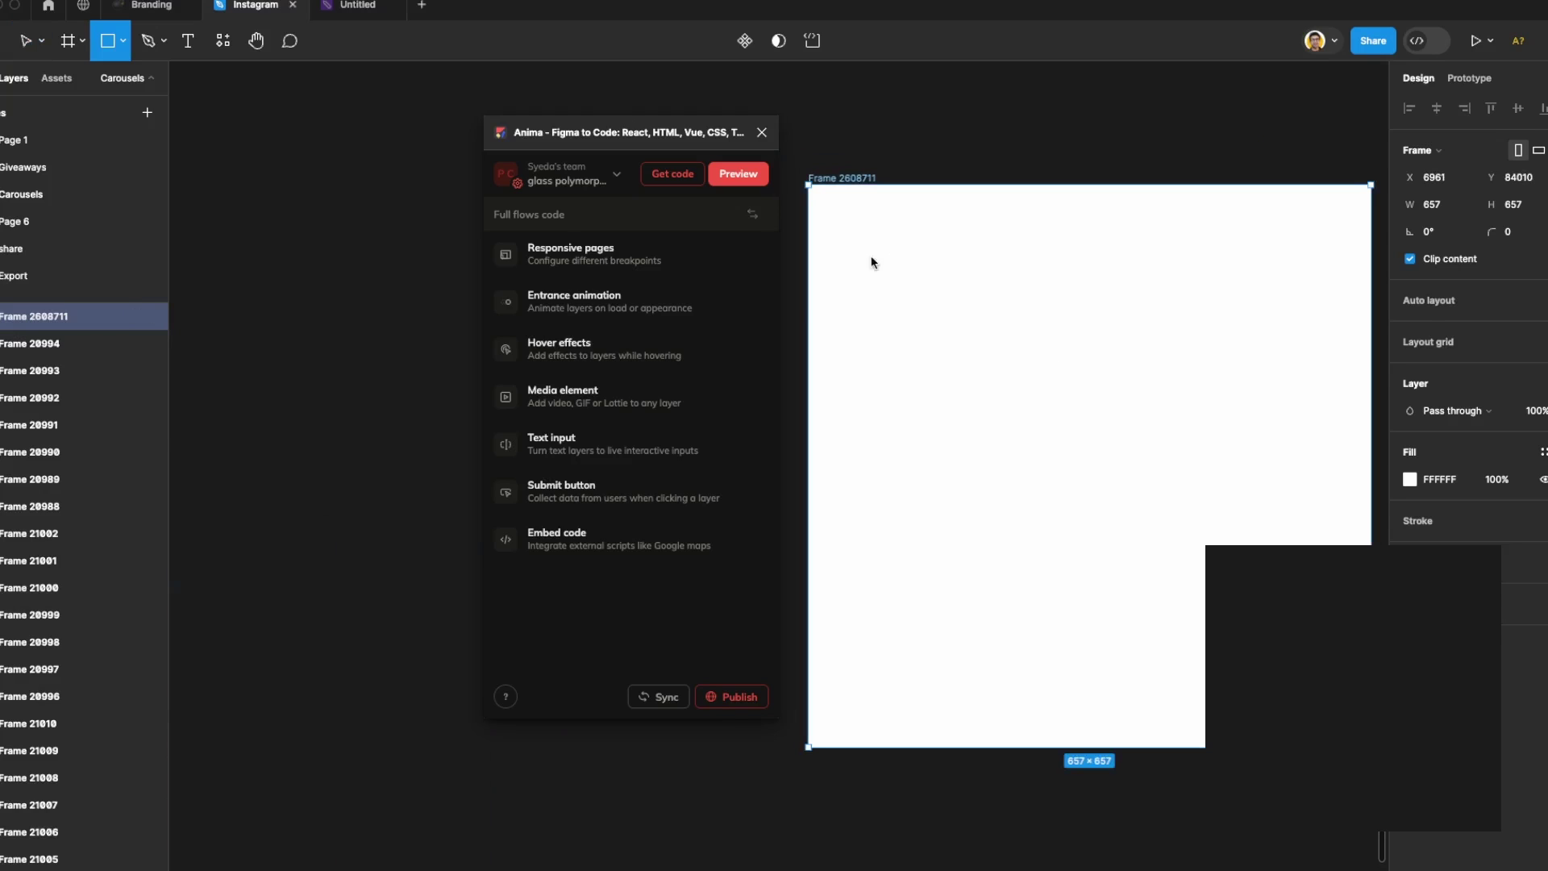
pyautogui.keyDown('shift'); pyautogui.moveTo(863, 245); pyautogui.dragTo(1338, 720); pyautogui.keyUp('shift')
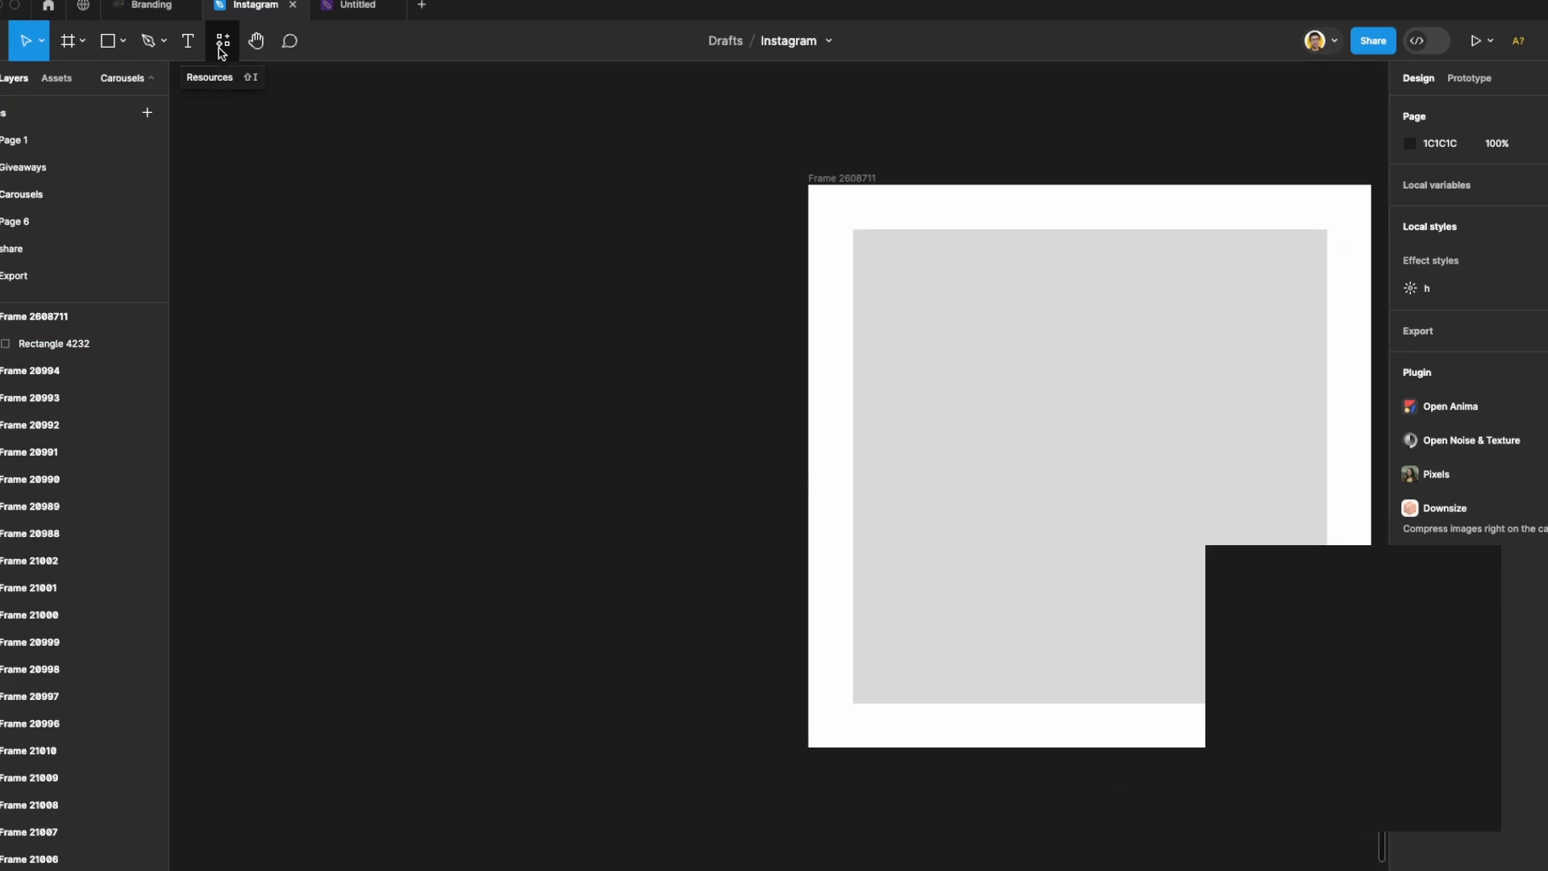
pyautogui.click(222, 50)
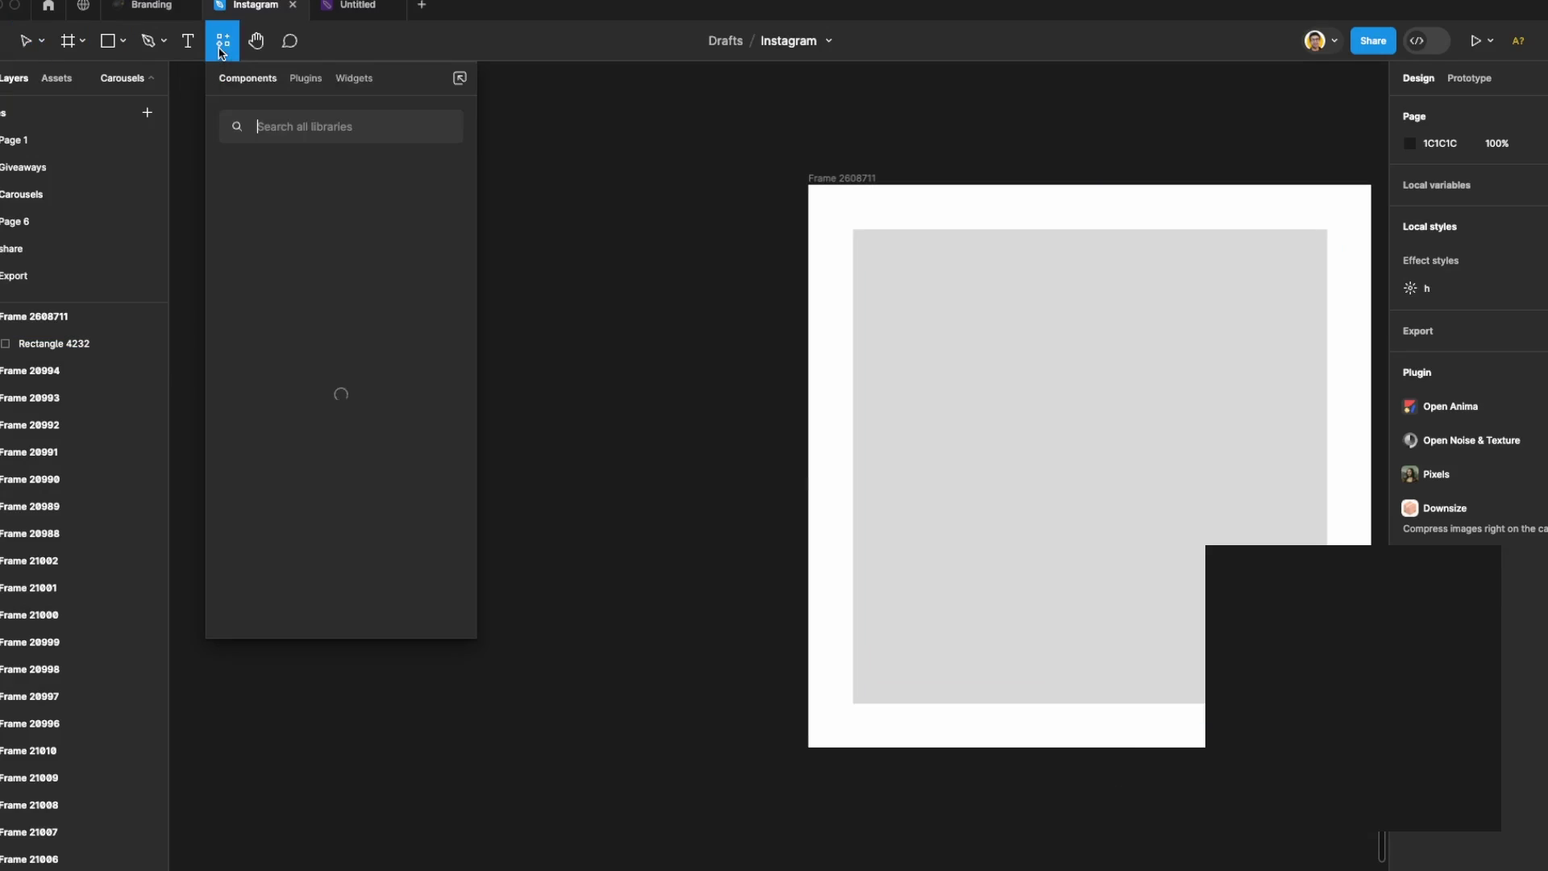
pyautogui.click(310, 83)
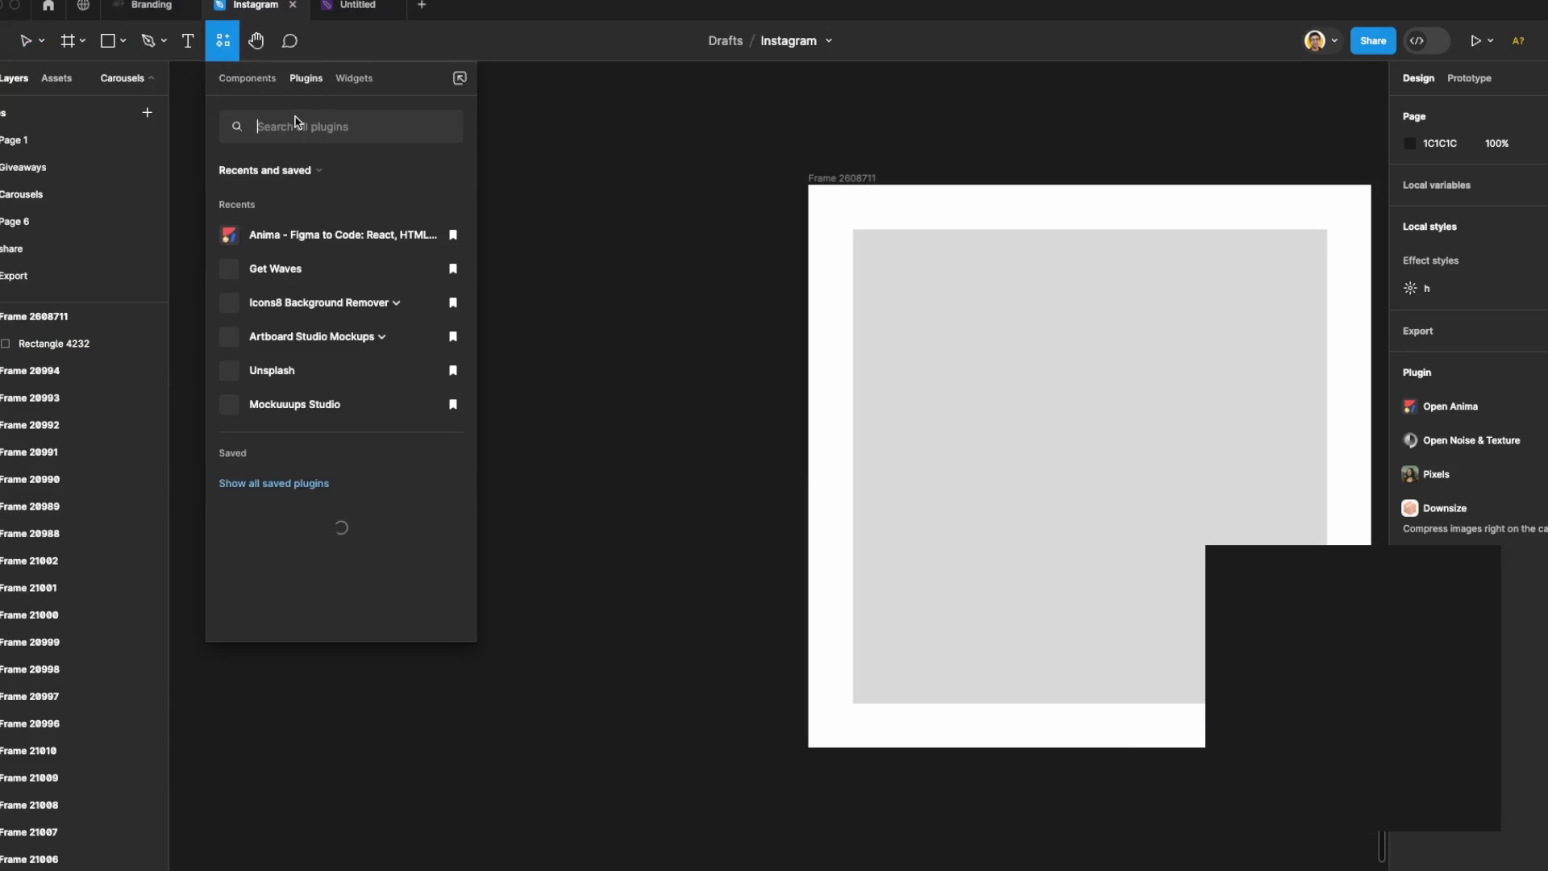
pyautogui.click(275, 239)
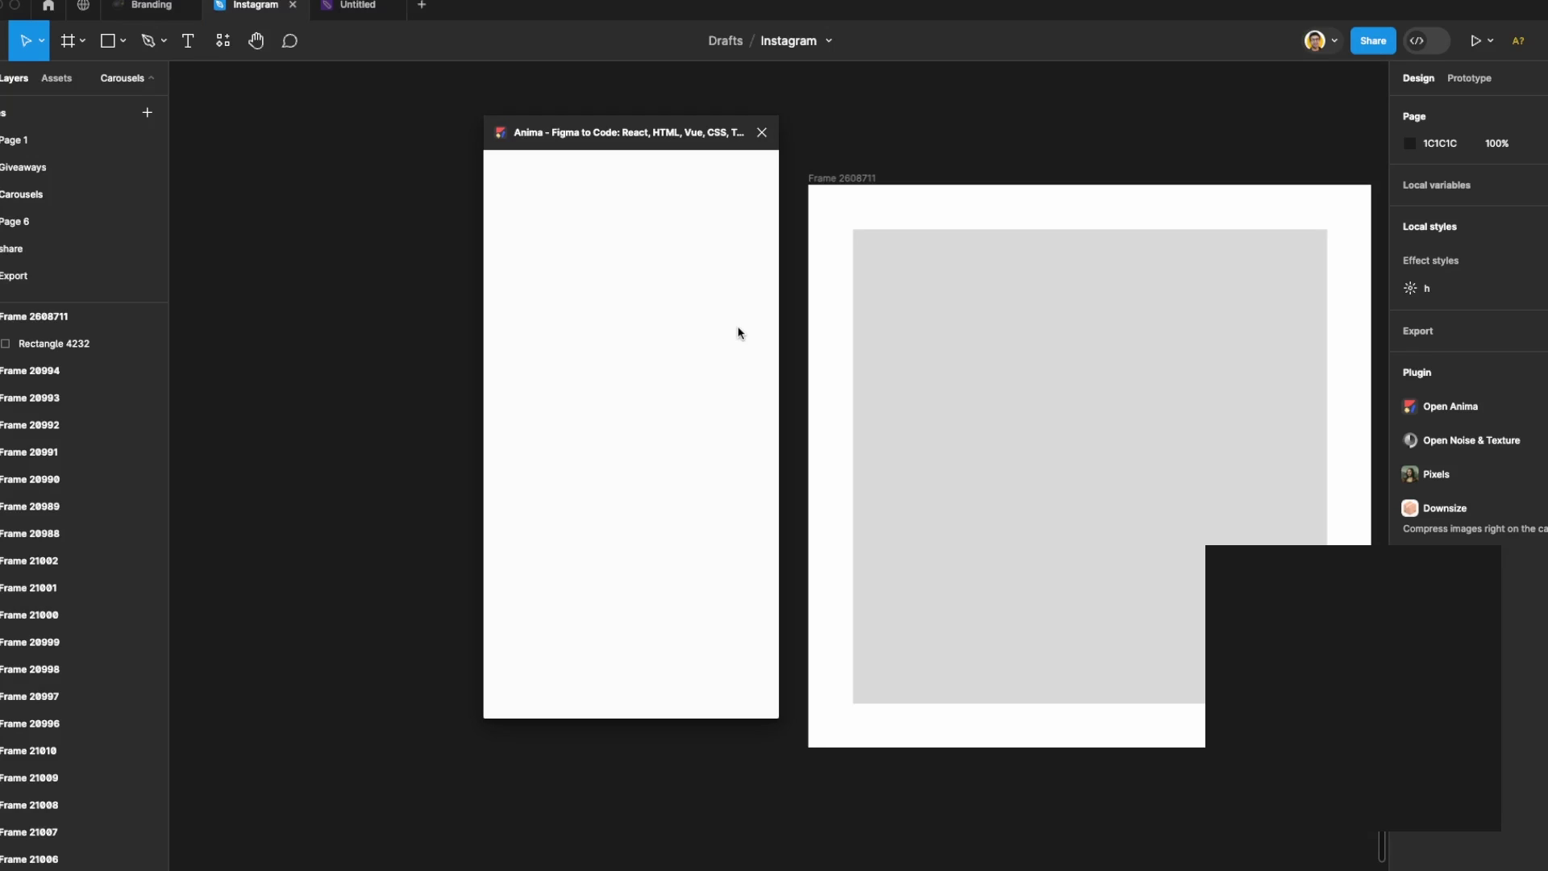
# Step: Paste the Spline iframe as the square's Anima embed code and save it
pyautogui.click(968, 489)
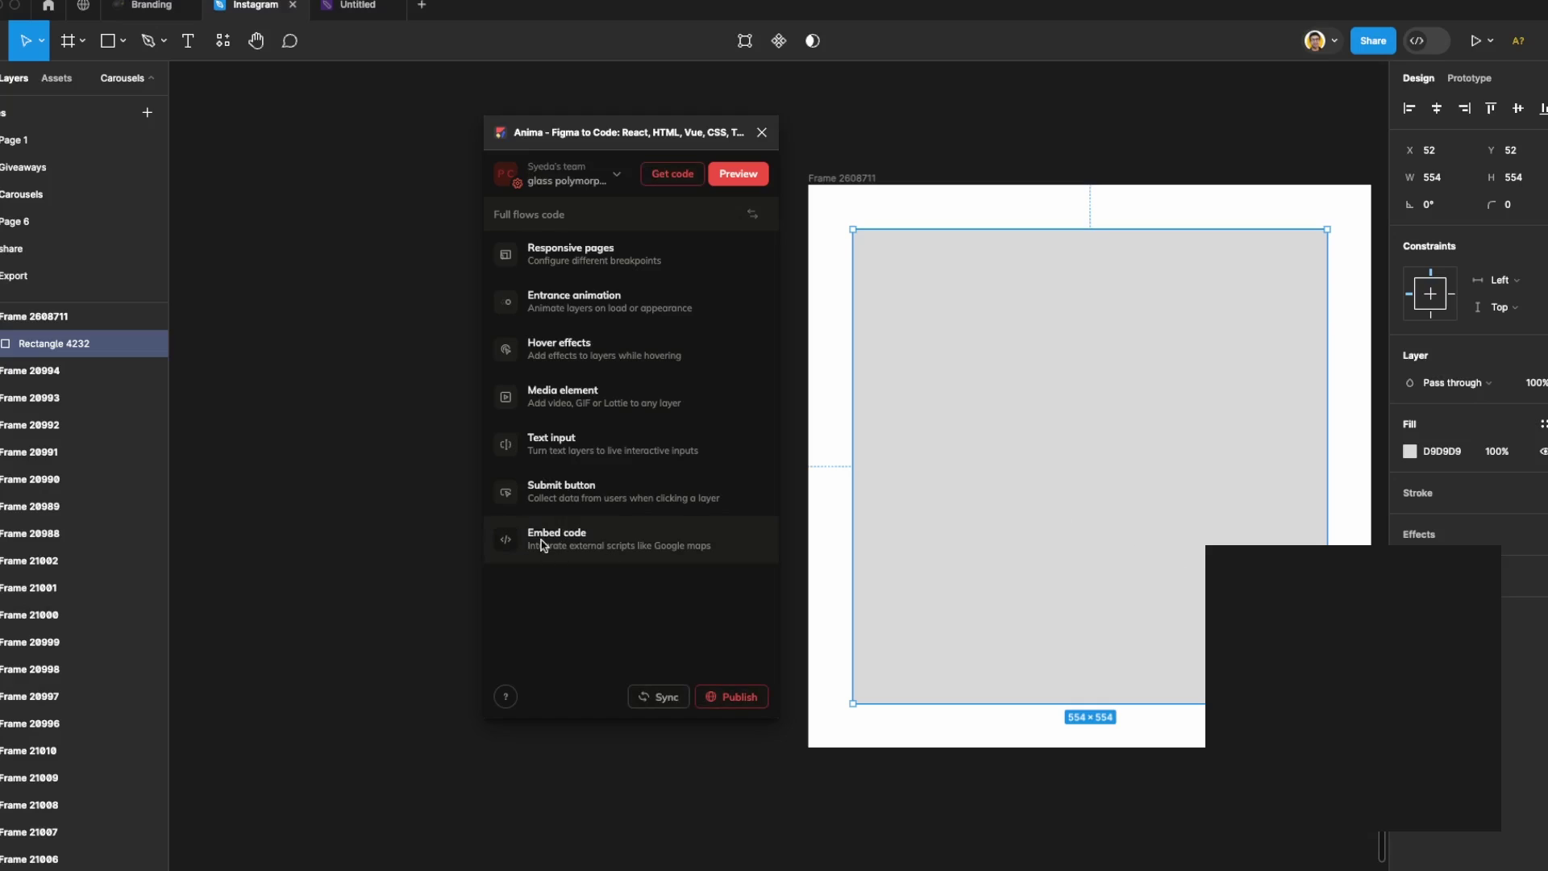
pyautogui.click(581, 540)
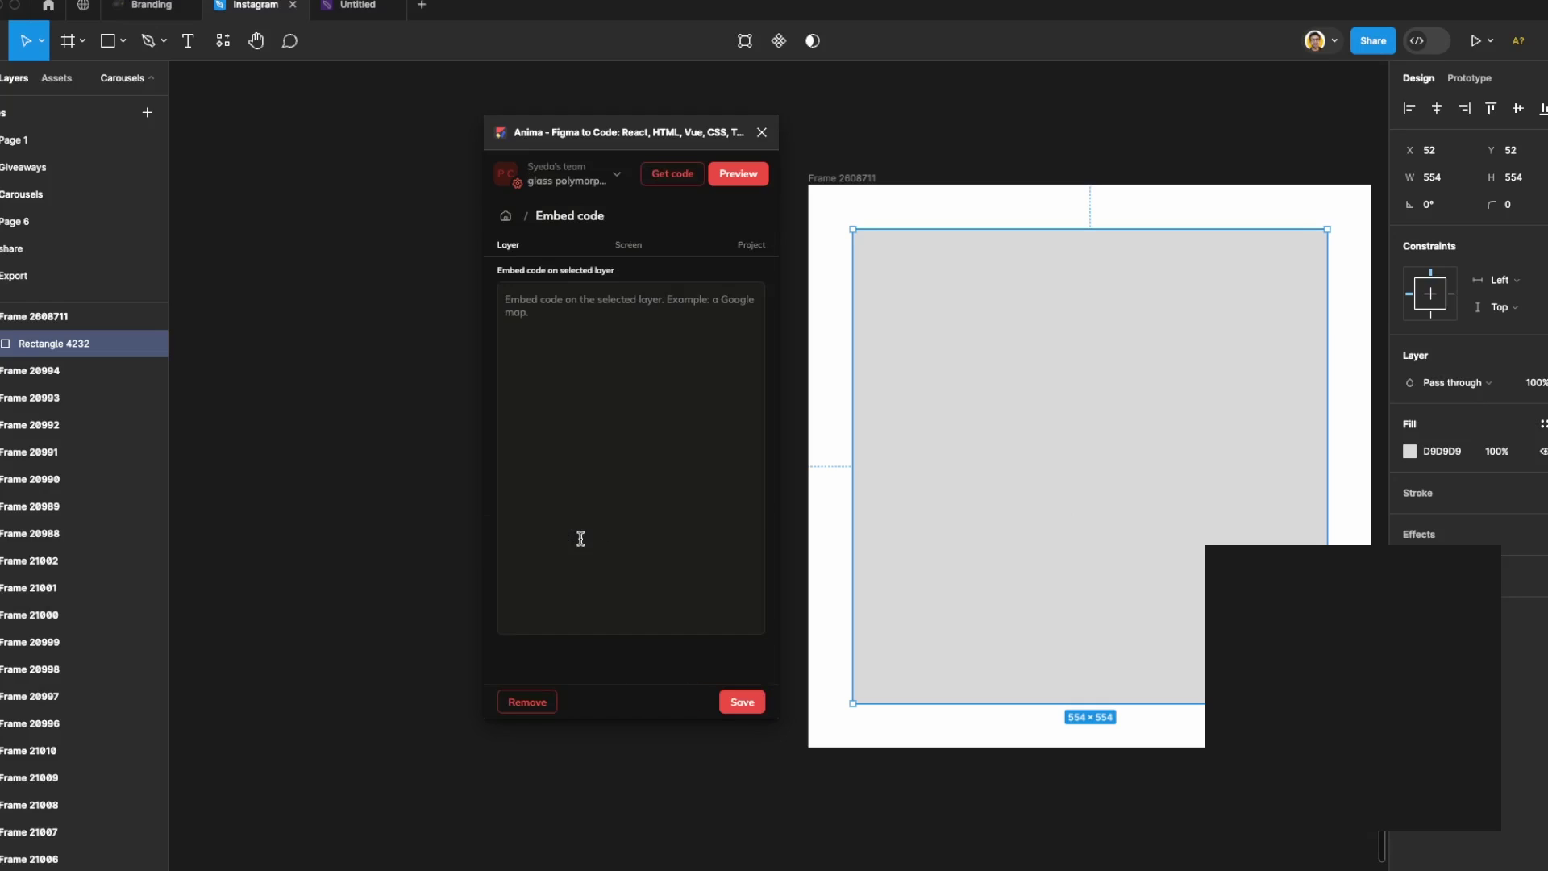
pyautogui.click(603, 375)
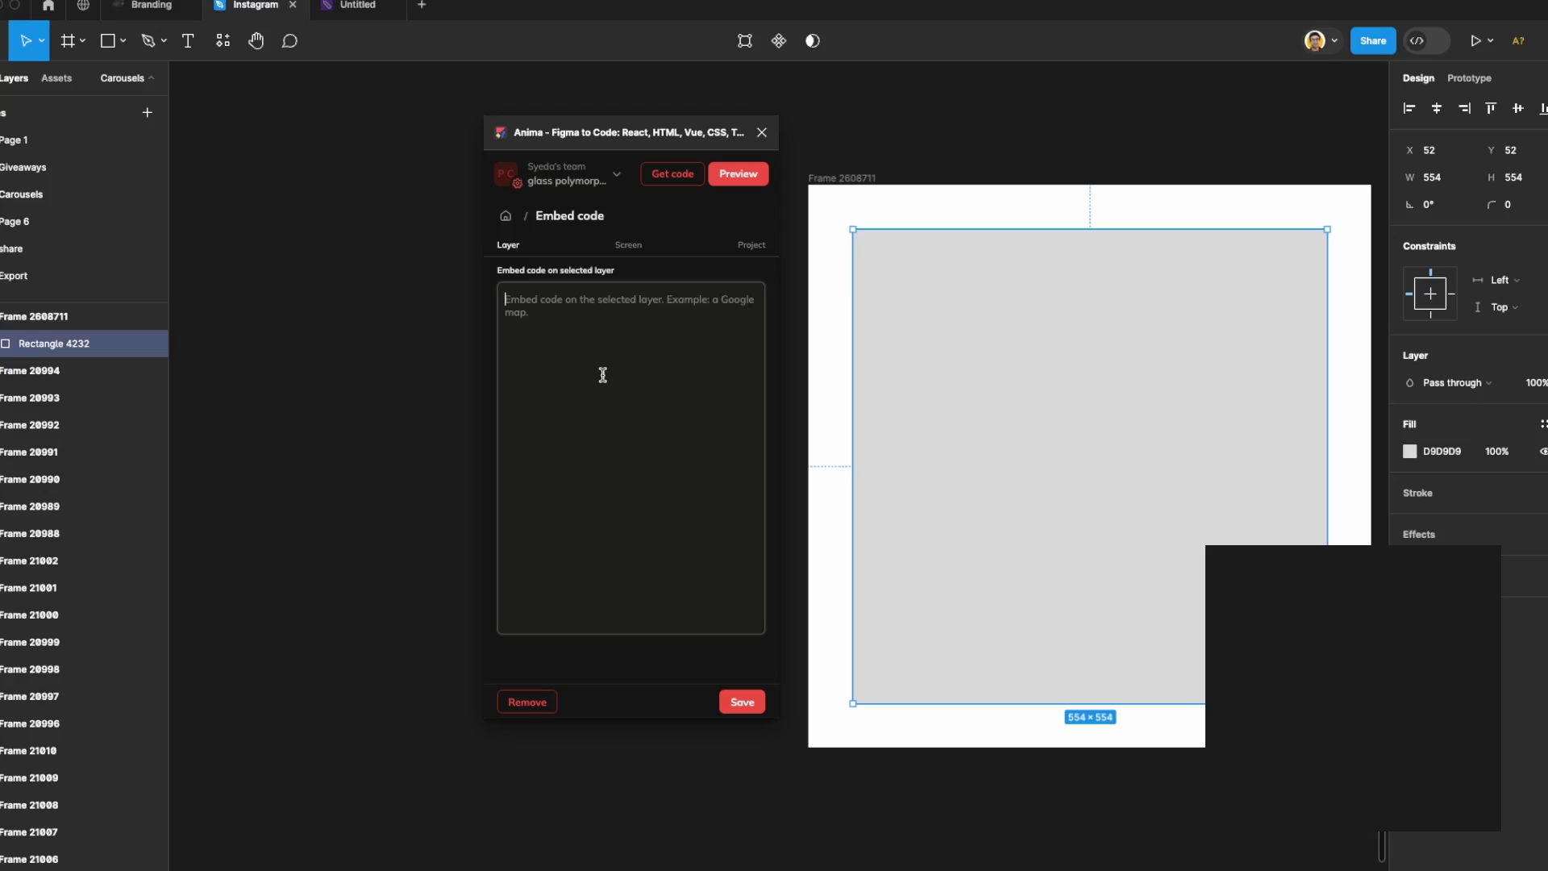
pyautogui.write("<iframe src='https://my.spline.design/untitled-d6bdeac12d388d3bc49279baab662b31/' frameborder='0' width='100%' height='100%'></iframe>")
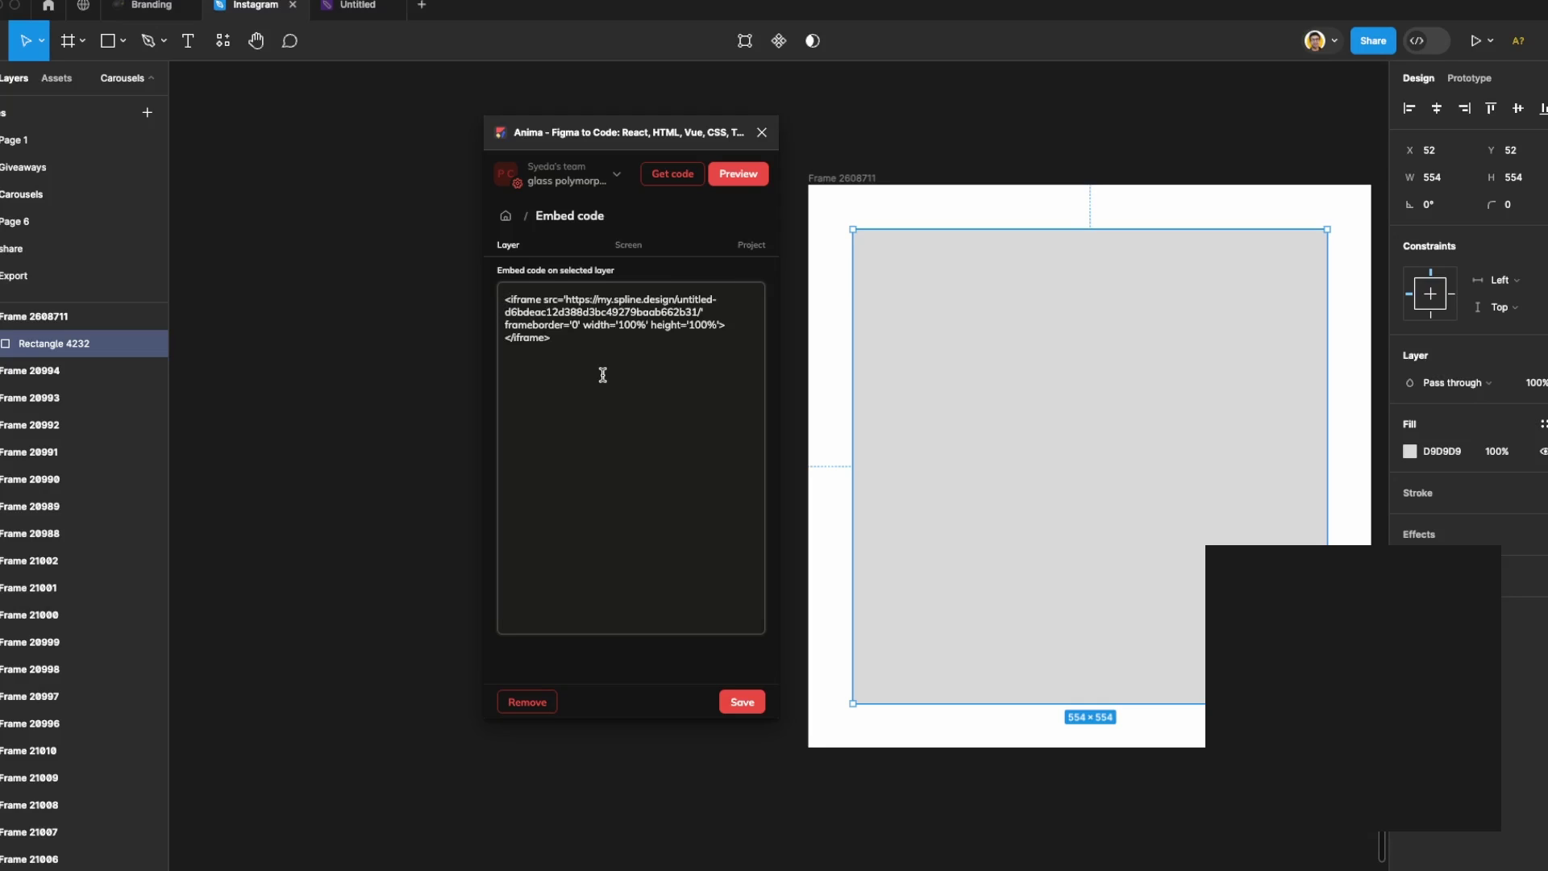
pyautogui.click(742, 703)
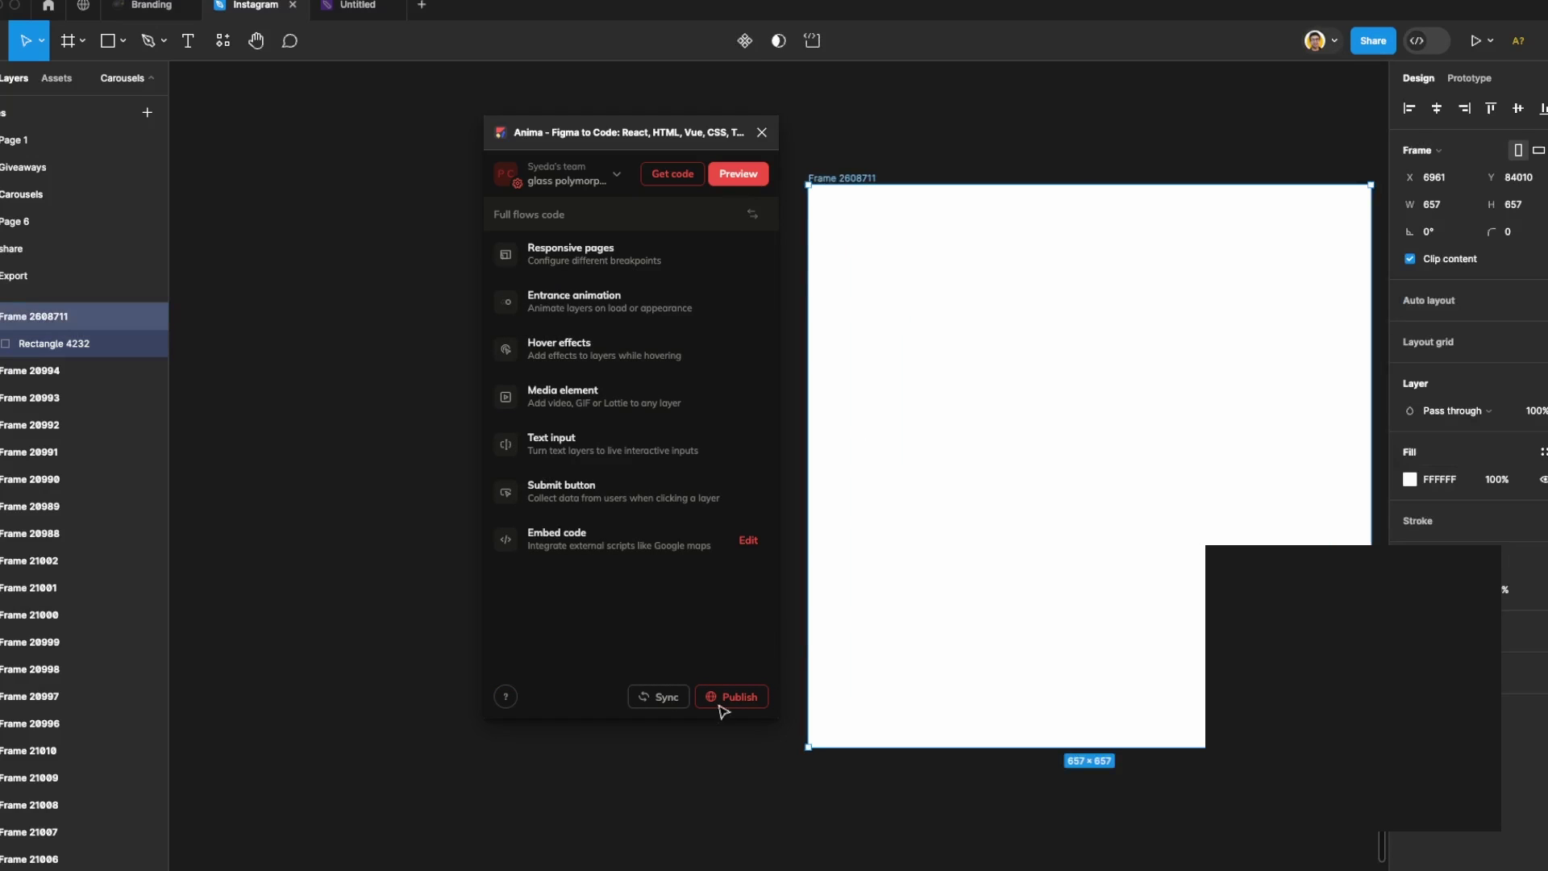
# Step: Open Anima's live preview of Frame 2608711 showing the Spline sneaker in its glass card
pyautogui.click(720, 173)
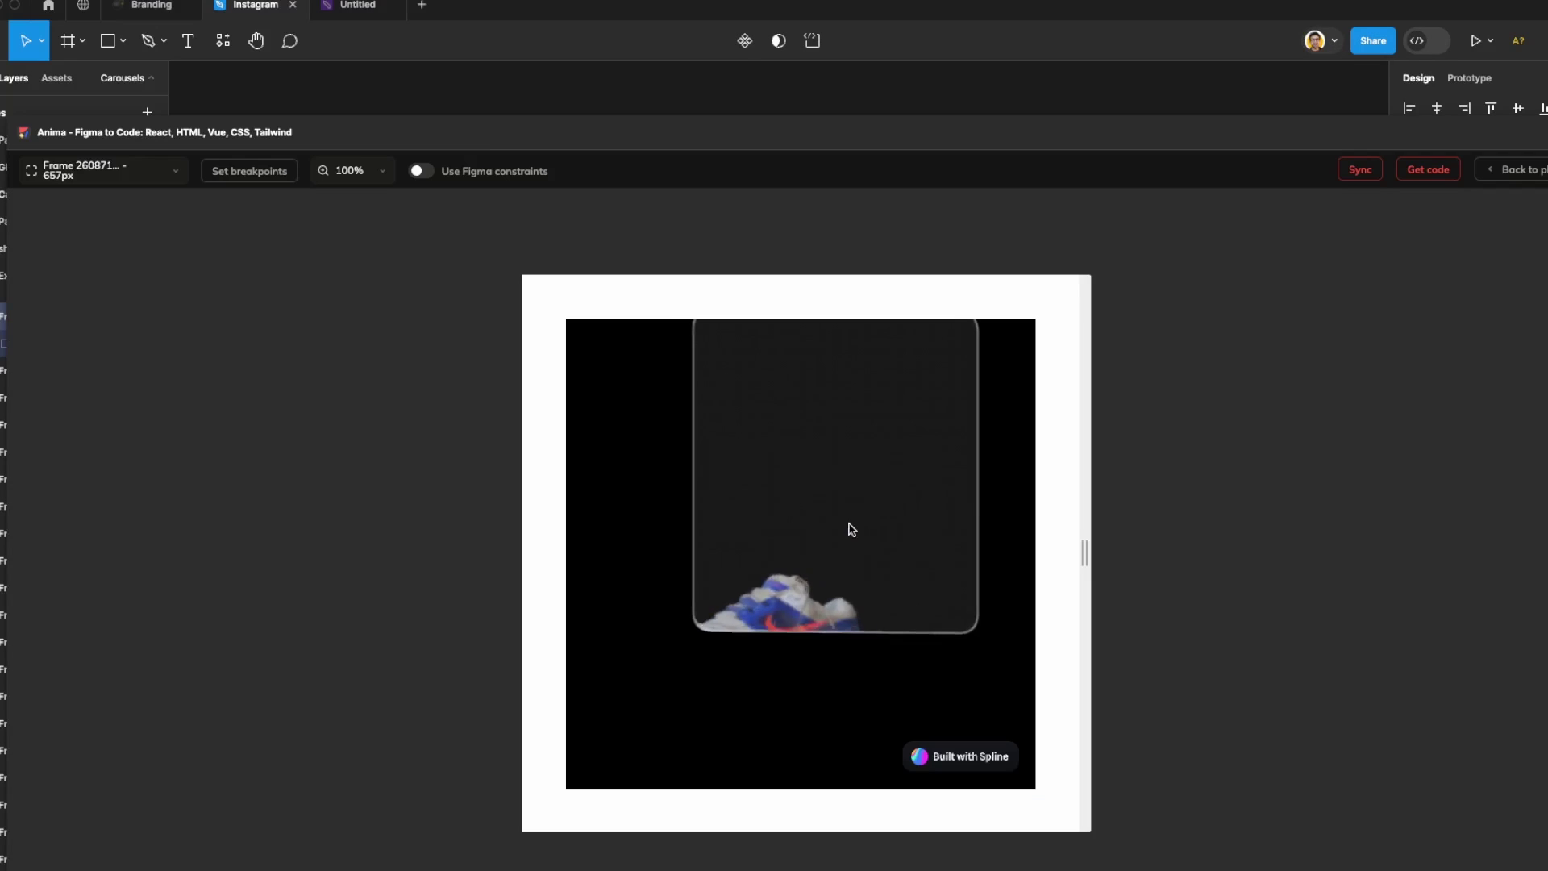